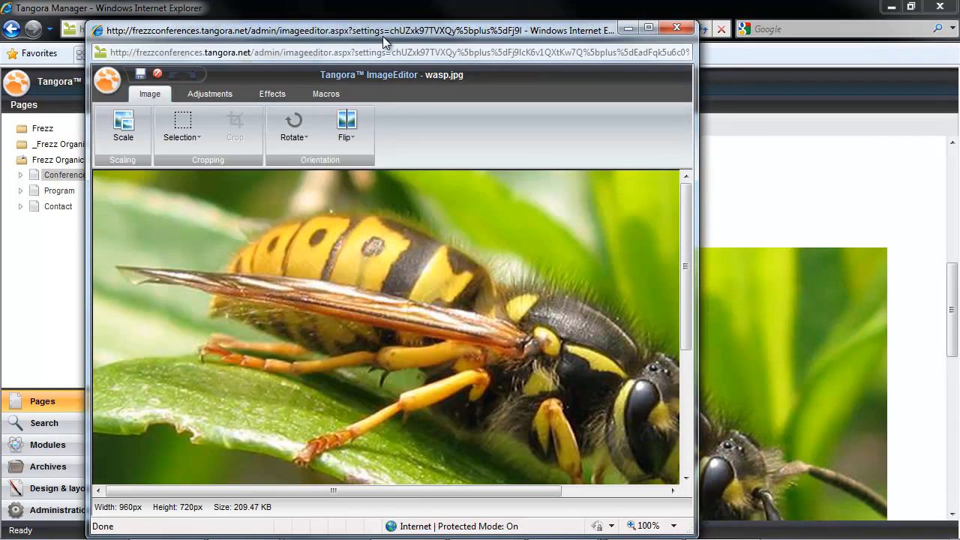
- Scale the wasp image to a width of 300 px with its proportions locked
{"action": "left_click_drag", "start_coordinate": [383, 36], "coordinate": [315, 24]}
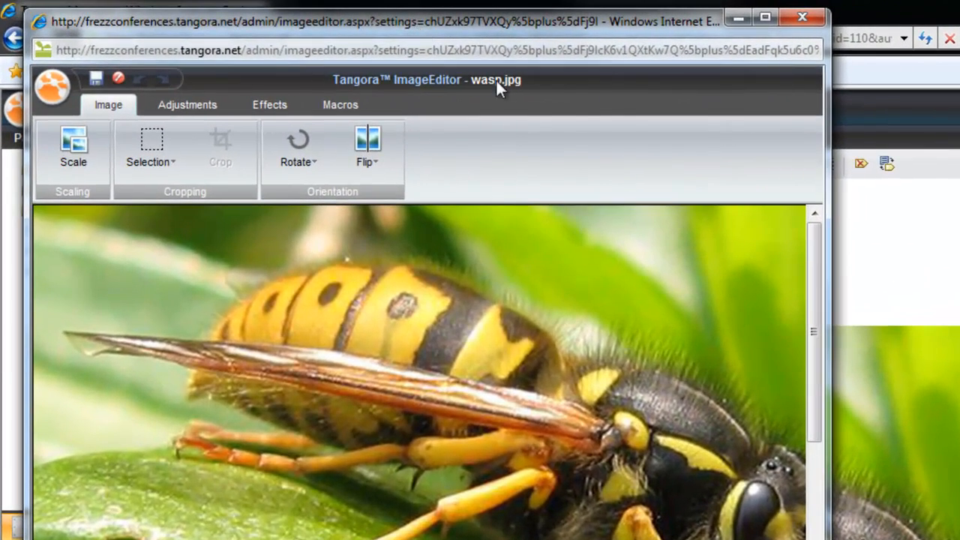
{"action": "left_click", "coordinate": [89, 144]}
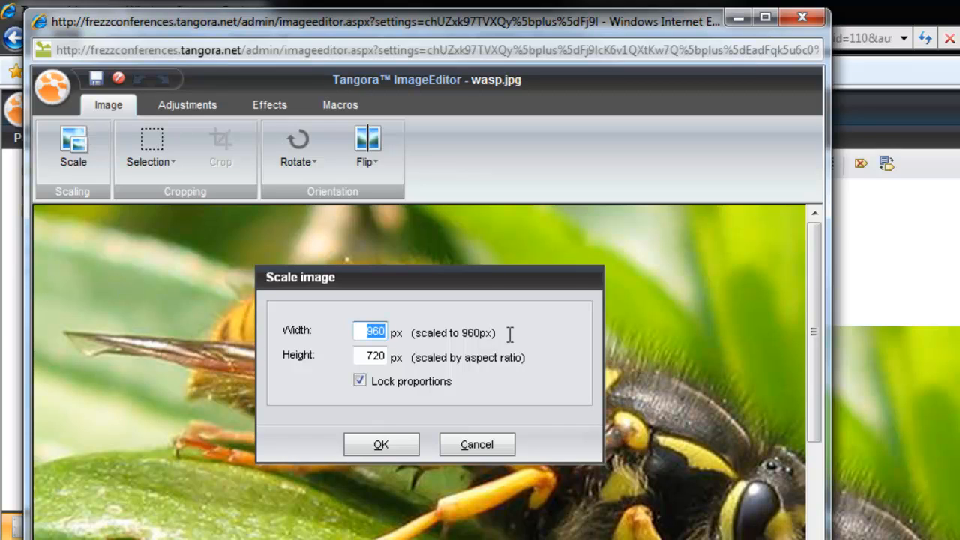
{"action": "type", "text": "300"}
{"action": "left_click", "coordinate": [379, 444]}
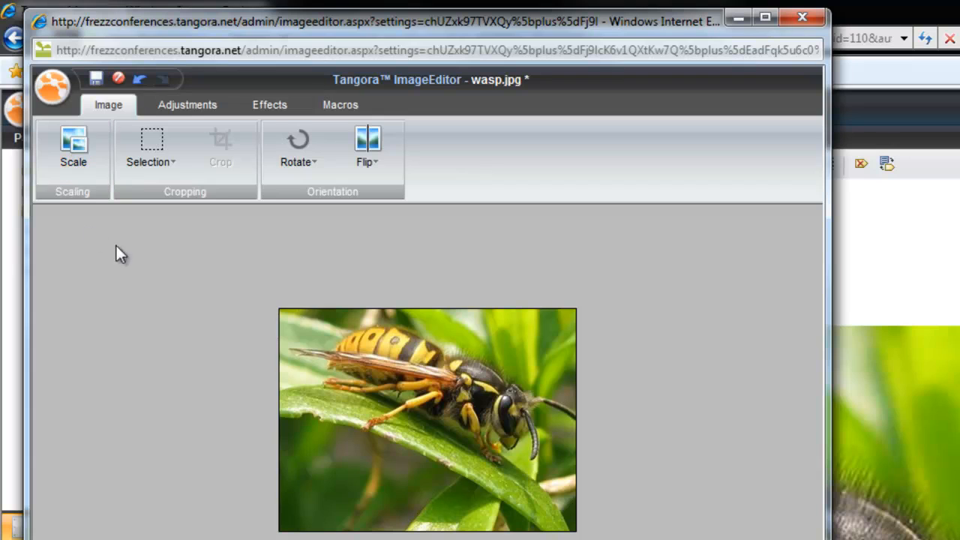
- Crop the image to a free selection around the wasp, and undo the crop
{"action": "left_click", "coordinate": [153, 169]}
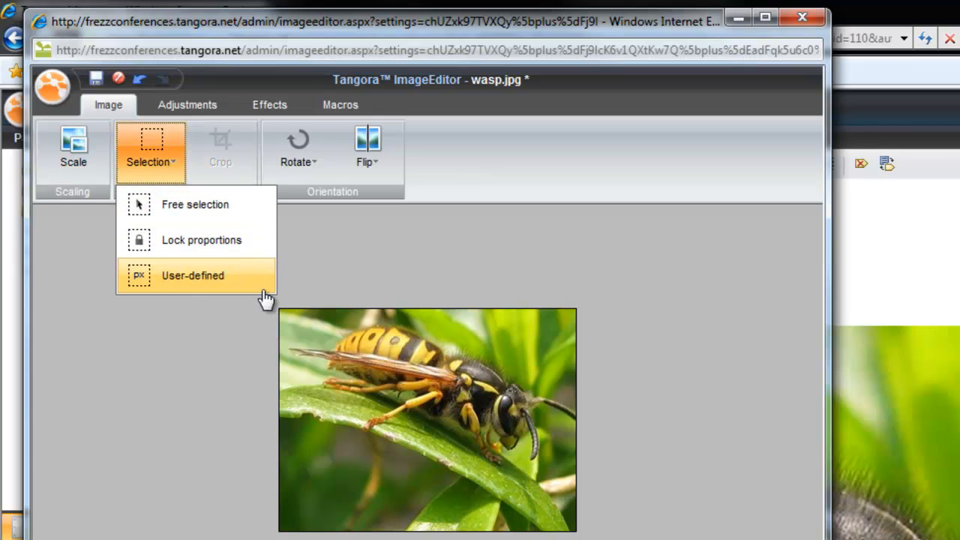
{"action": "left_click", "coordinate": [270, 216]}
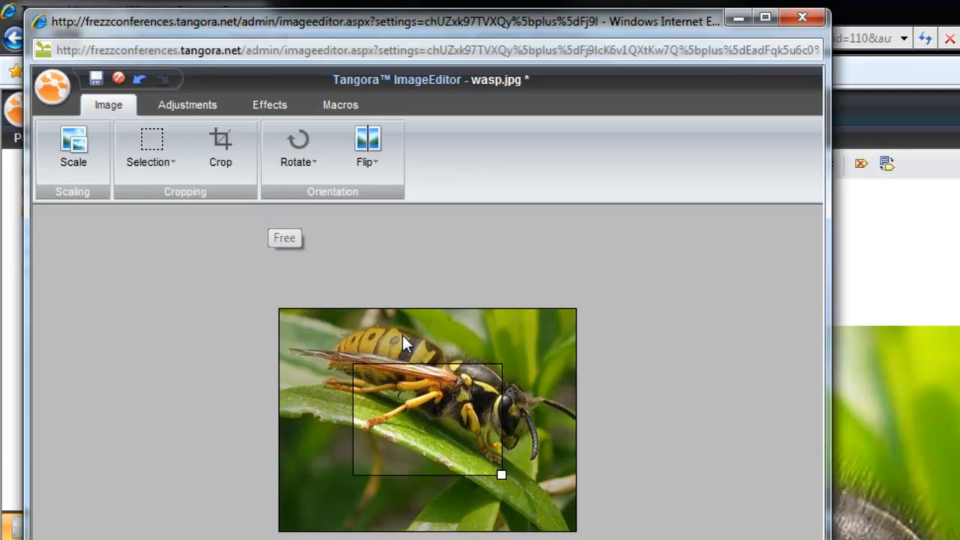
{"action": "mouse_move", "coordinate": [402, 333]}
{"action": "left_mouse_down"}
{"action": "mouse_move", "coordinate": [403, 381]}
{"action": "mouse_move", "coordinate": [386, 372]}
{"action": "left_mouse_up"}
{"action": "left_click_drag", "start_coordinate": [451, 443], "coordinate": [564, 471]}
{"action": "left_click", "coordinate": [220, 146]}
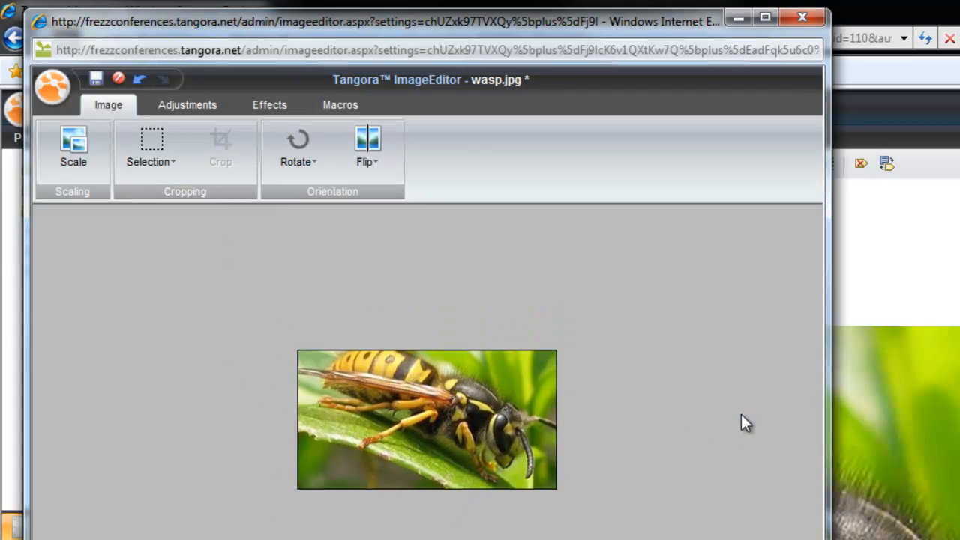
{"action": "left_click", "coordinate": [139, 79]}
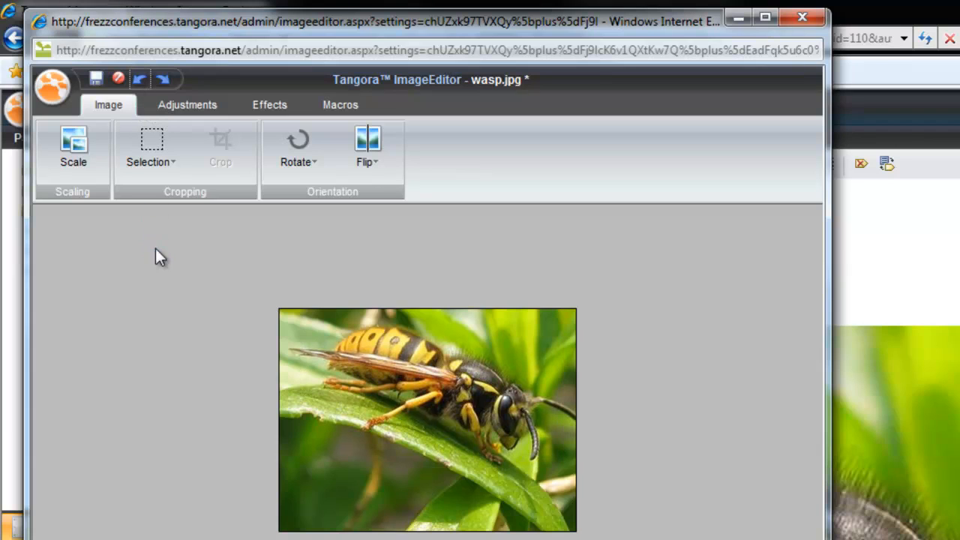
- Make a crop selection with locked proportions and enlarge it to cover most of the image
{"action": "left_click", "coordinate": [180, 163]}
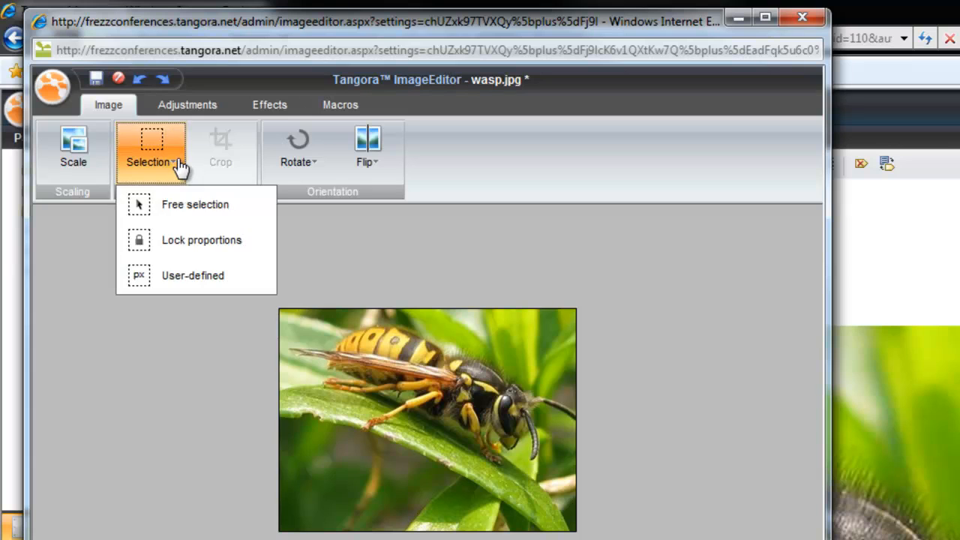
{"action": "left_click", "coordinate": [227, 245]}
{"action": "left_click_drag", "start_coordinate": [407, 396], "coordinate": [397, 380]}
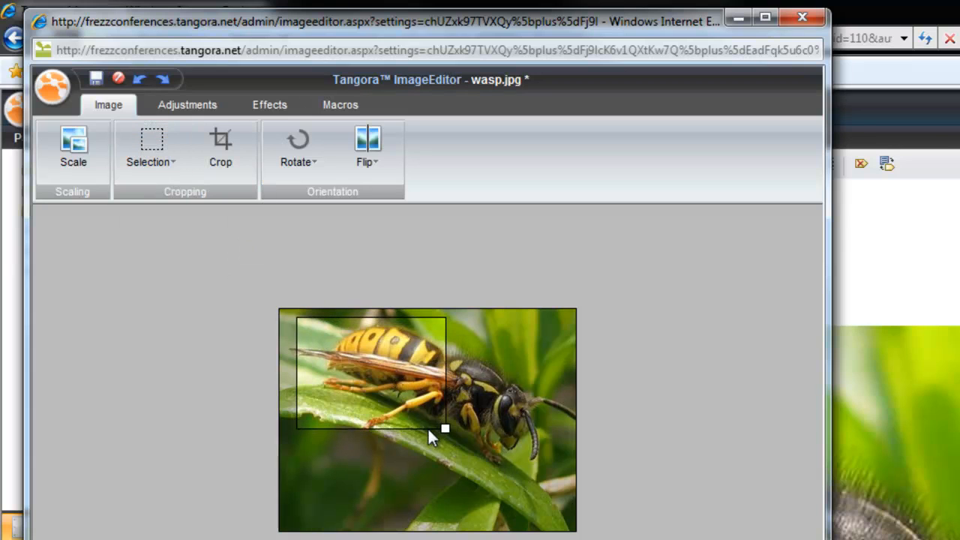
{"action": "left_click_drag", "start_coordinate": [445, 429], "coordinate": [519, 492]}
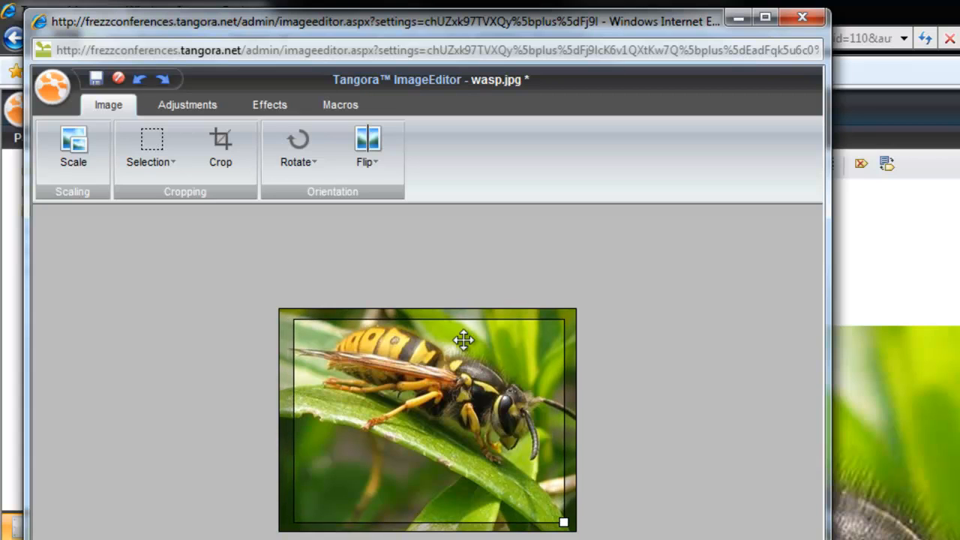
- Create a user-defined crop selection of 200 × 200 px and stretch it over the wasp
{"action": "left_click", "coordinate": [176, 160]}
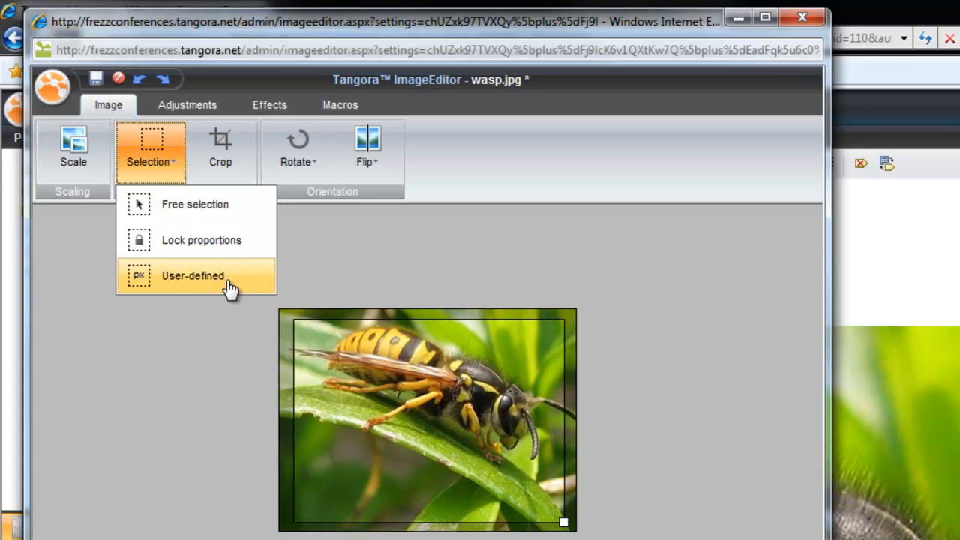
{"action": "left_click", "coordinate": [225, 275]}
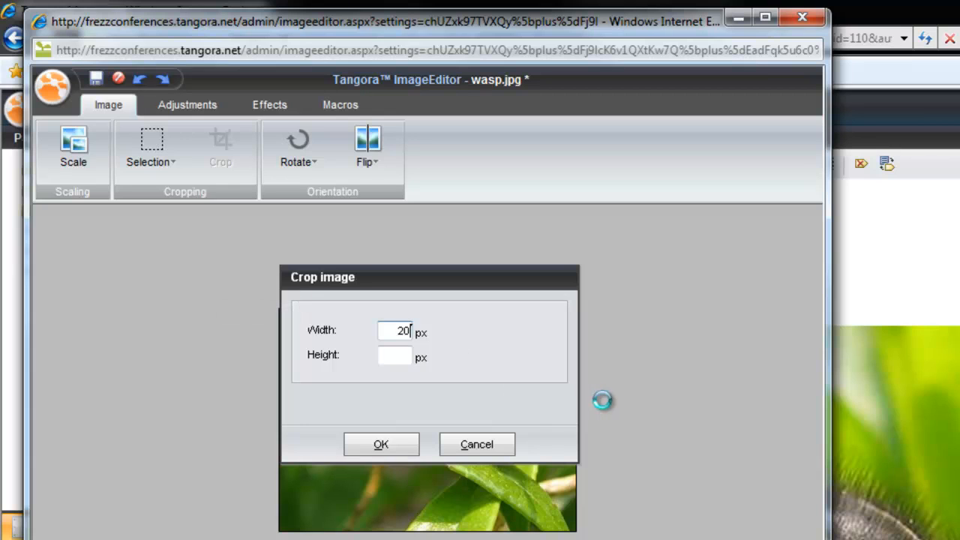
{"action": "key", "text": "Tab"}
{"action": "type", "text": "2"}
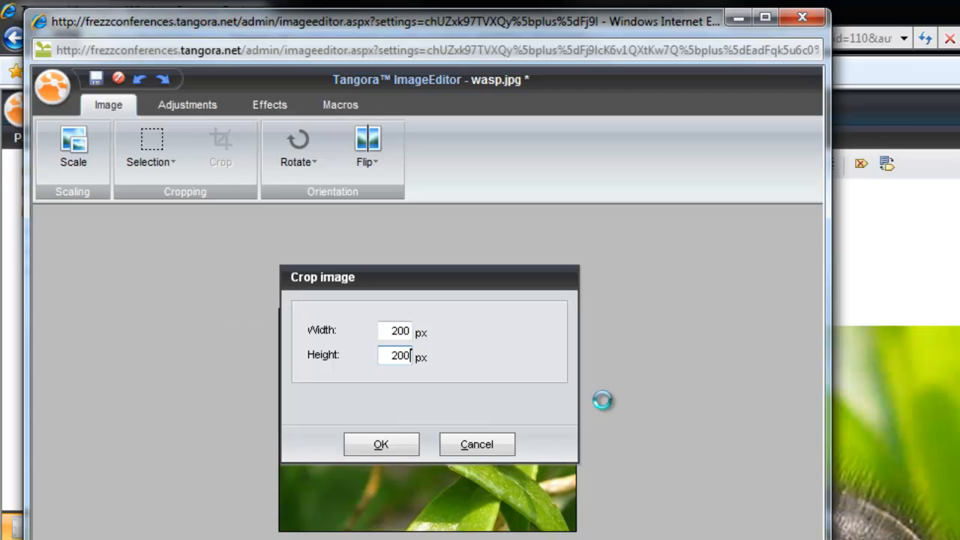
{"action": "left_click", "coordinate": [363, 446]}
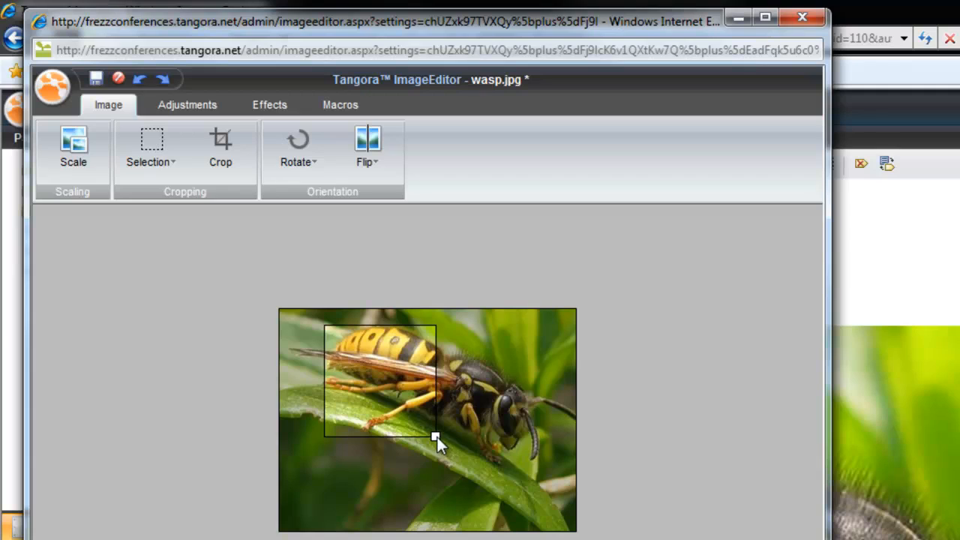
{"action": "left_click_drag", "start_coordinate": [436, 435], "coordinate": [530, 531]}
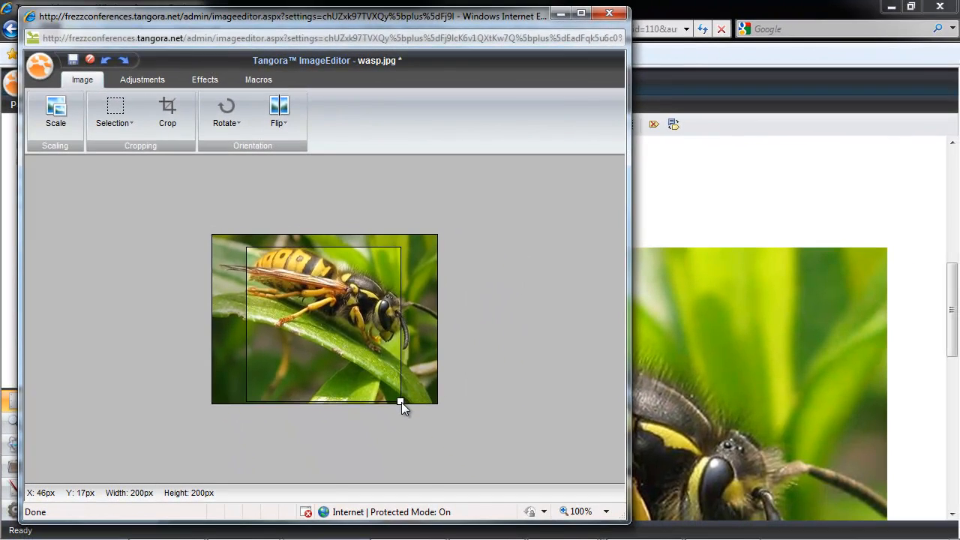
{"action": "mouse_move", "coordinate": [401, 402]}
{"action": "left_mouse_down"}
{"action": "mouse_move", "coordinate": [389, 388]}
{"action": "mouse_move", "coordinate": [403, 395]}
{"action": "left_mouse_up"}
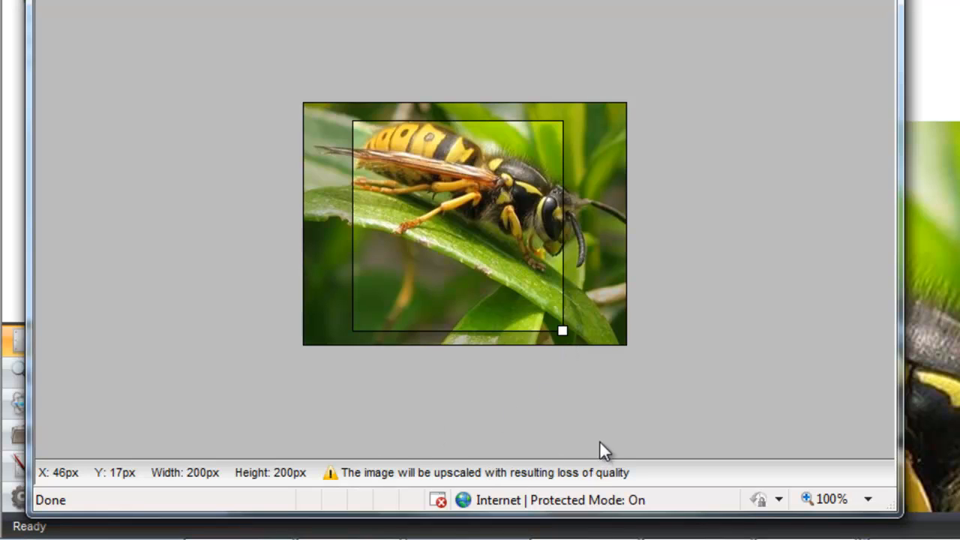
{"action": "left_click_drag", "start_coordinate": [563, 334], "coordinate": [573, 340]}
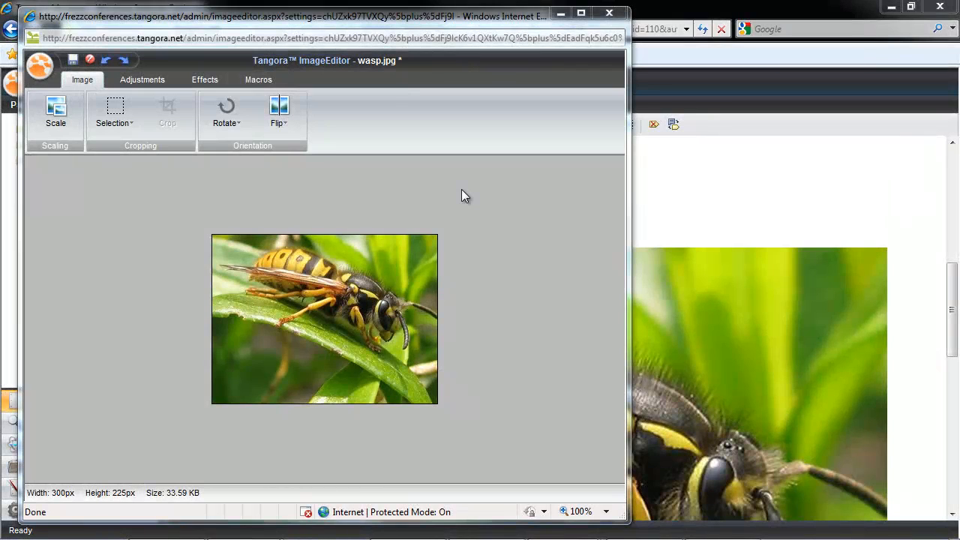
- Rotate the image by 180 degrees and flip it both vertically and horizontally
{"action": "left_click", "coordinate": [240, 134]}
{"action": "left_click", "coordinate": [281, 199]}
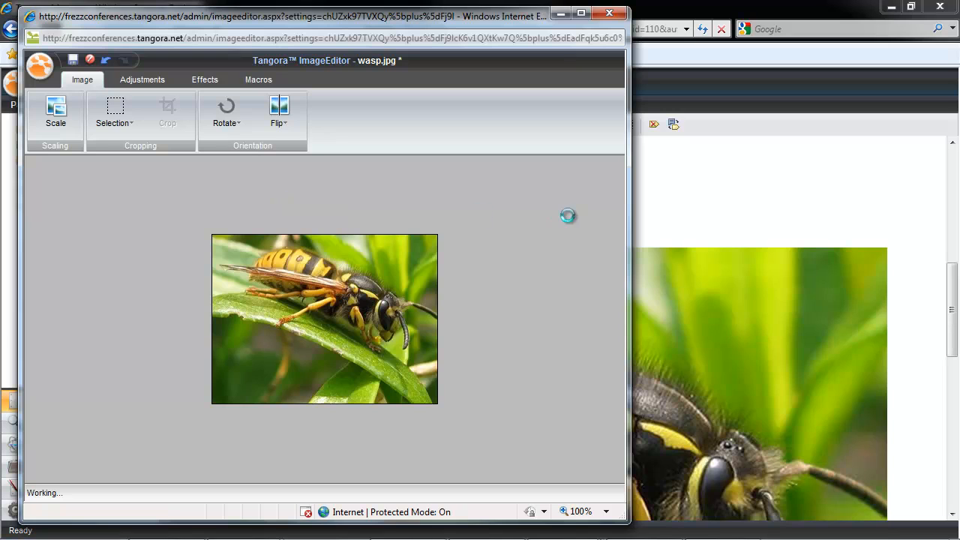
{"action": "left_click", "coordinate": [282, 116]}
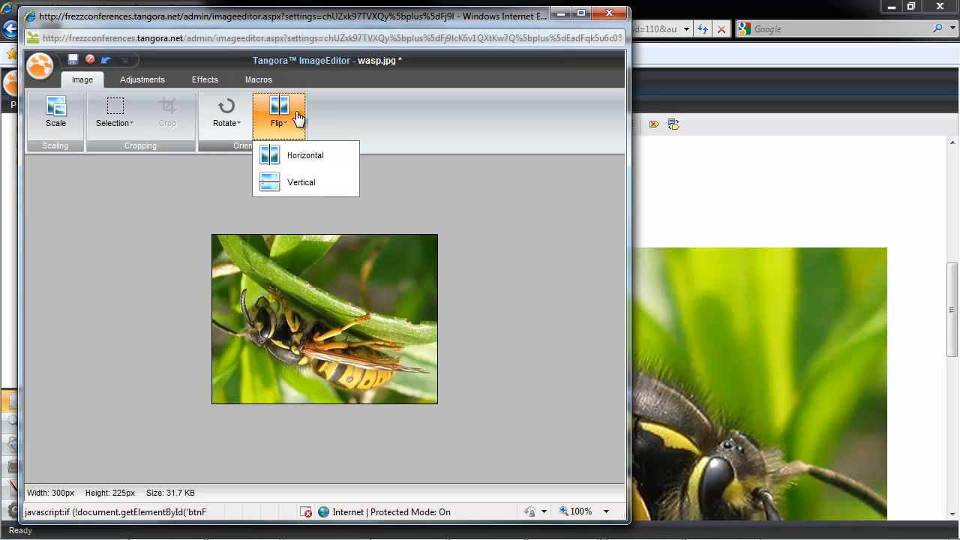
{"action": "left_click", "coordinate": [311, 183]}
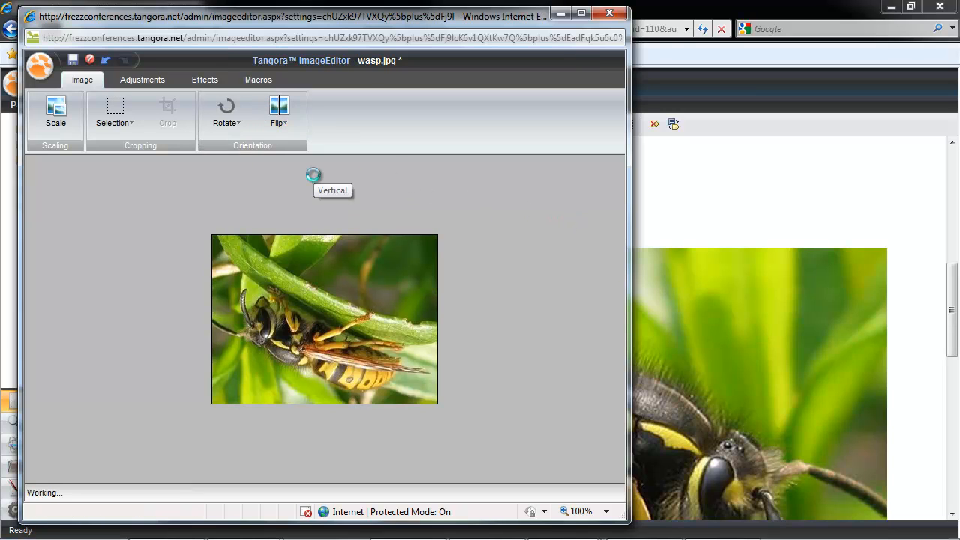
{"action": "left_click", "coordinate": [297, 129]}
{"action": "left_click", "coordinate": [303, 156]}
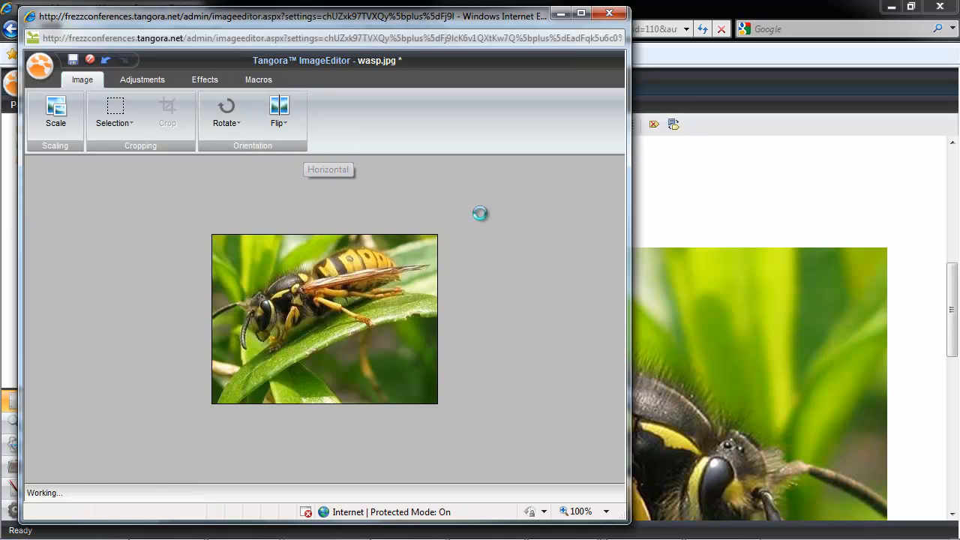
- Preview and apply a contrast adjustment of 71% to the image, and undo it
{"action": "left_click", "coordinate": [147, 83]}
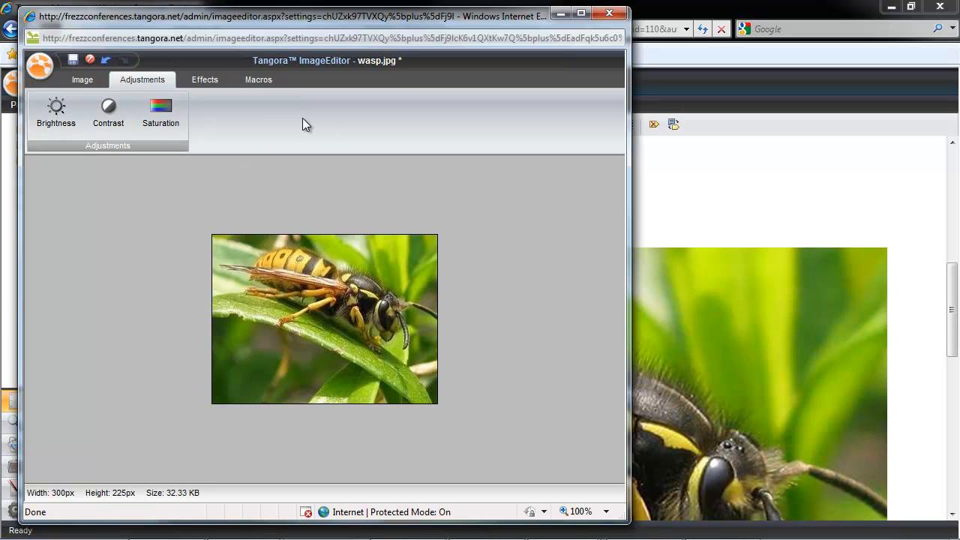
{"action": "left_click", "coordinate": [117, 120]}
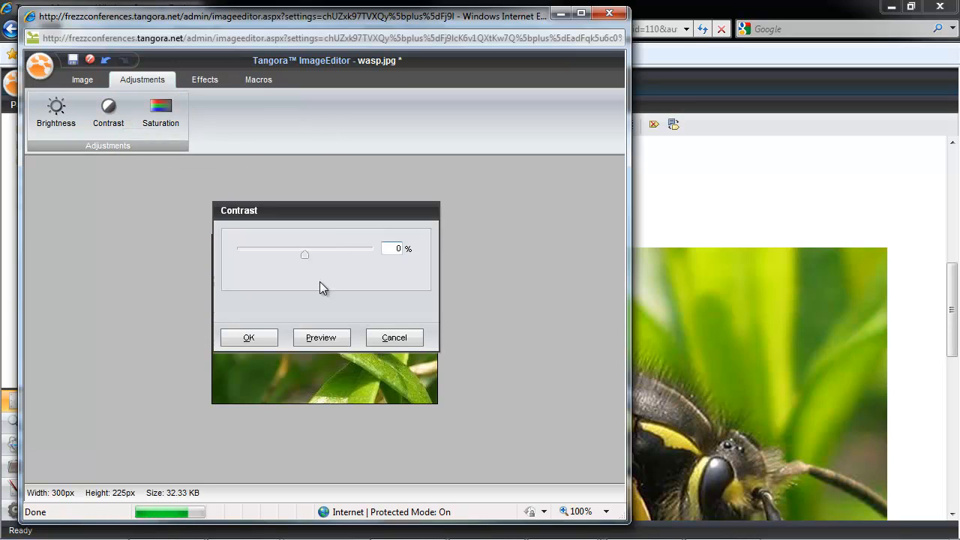
{"action": "left_click_drag", "start_coordinate": [306, 255], "coordinate": [368, 255]}
{"action": "left_click_drag", "start_coordinate": [396, 210], "coordinate": [537, 110]}
{"action": "left_click", "coordinate": [461, 237]}
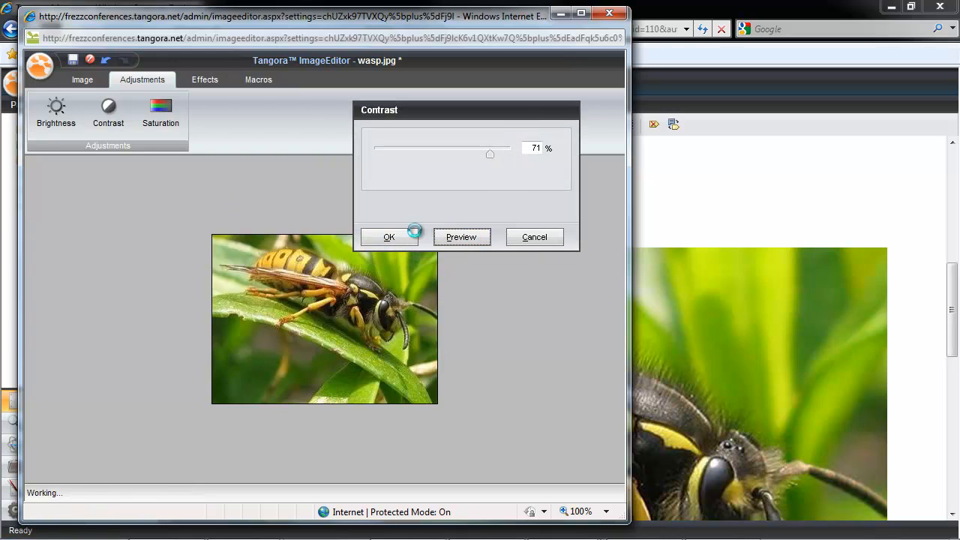
{"action": "left_click", "coordinate": [403, 240]}
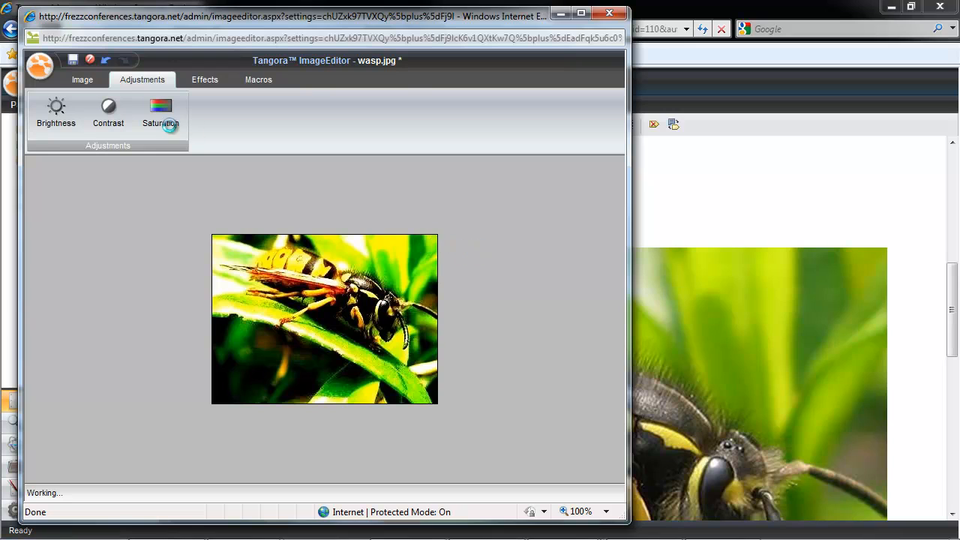
{"action": "left_click", "coordinate": [105, 59]}
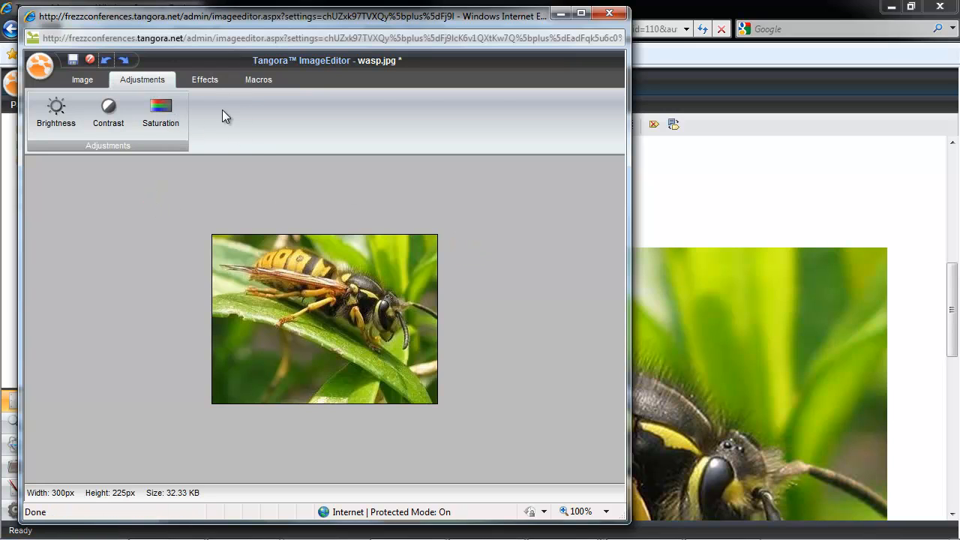
- Start a watermark using the image "Frezz Organic Conferences Logo, smaller version", found by searching for "logo"
{"action": "left_click", "coordinate": [206, 82]}
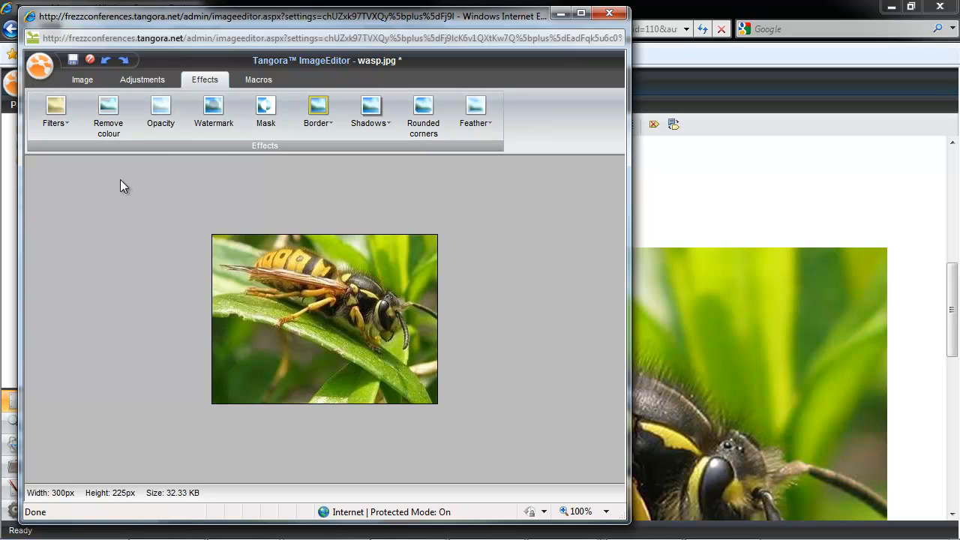
{"action": "left_click", "coordinate": [215, 119]}
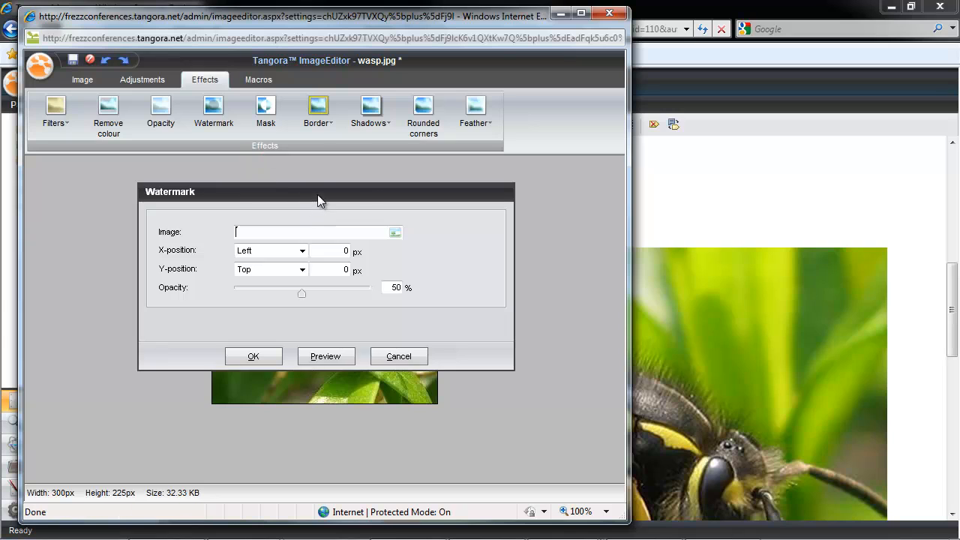
{"action": "left_click_drag", "start_coordinate": [317, 195], "coordinate": [304, 73]}
{"action": "type", "text": "logo"}
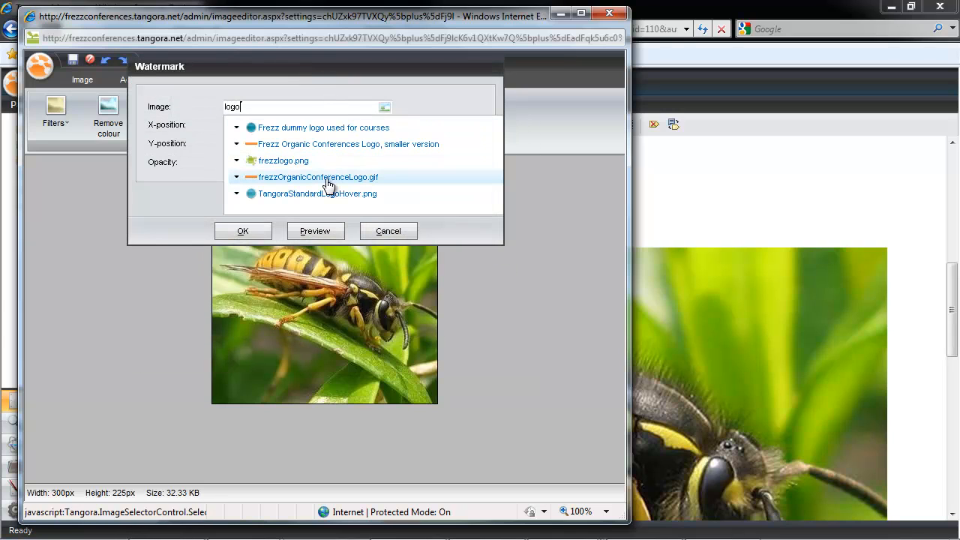
{"action": "left_click", "coordinate": [328, 143]}
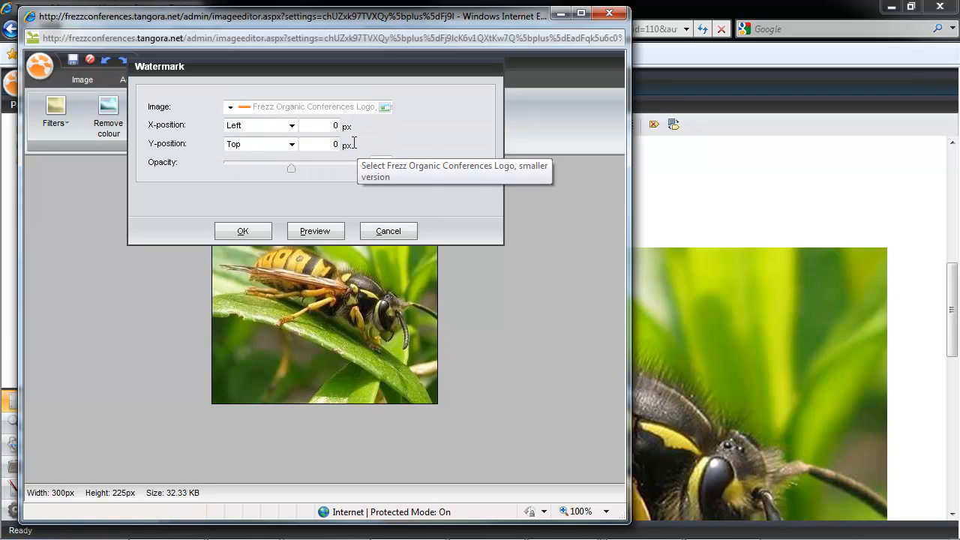
- Position the watermark 12 px from the image's right edge and 12 px from its bottom edge, and preview it
{"action": "left_click", "coordinate": [261, 125]}
{"action": "left_click", "coordinate": [261, 146]}
{"action": "left_click", "coordinate": [261, 143]}
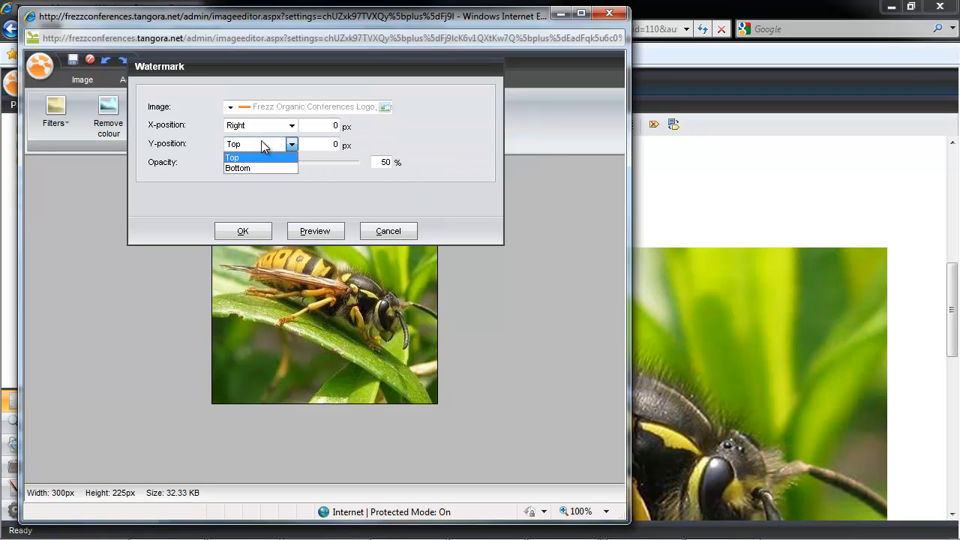
{"action": "left_click", "coordinate": [258, 166]}
{"action": "double_click", "coordinate": [335, 126]}
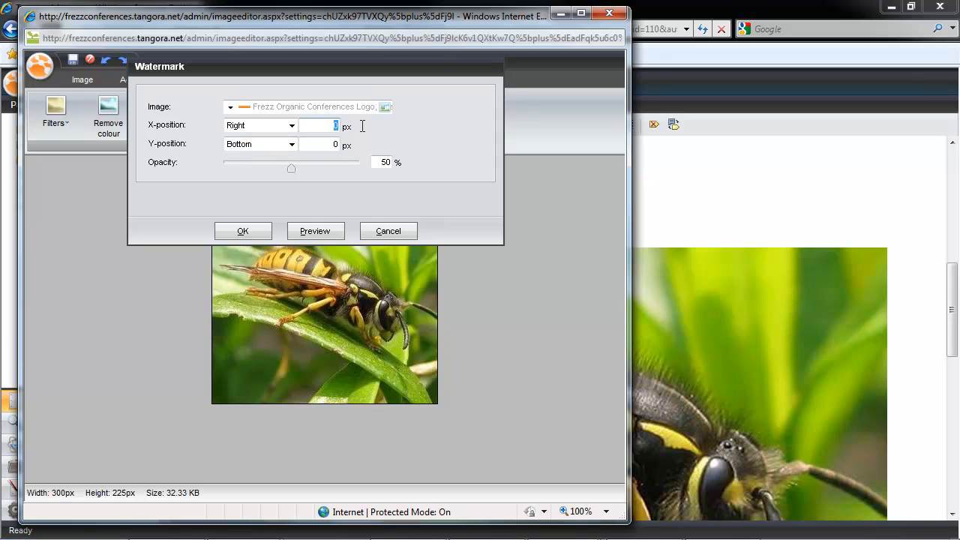
{"action": "type", "text": "12"}
{"action": "key", "text": "Tab"}
{"action": "left_click", "coordinate": [313, 226]}
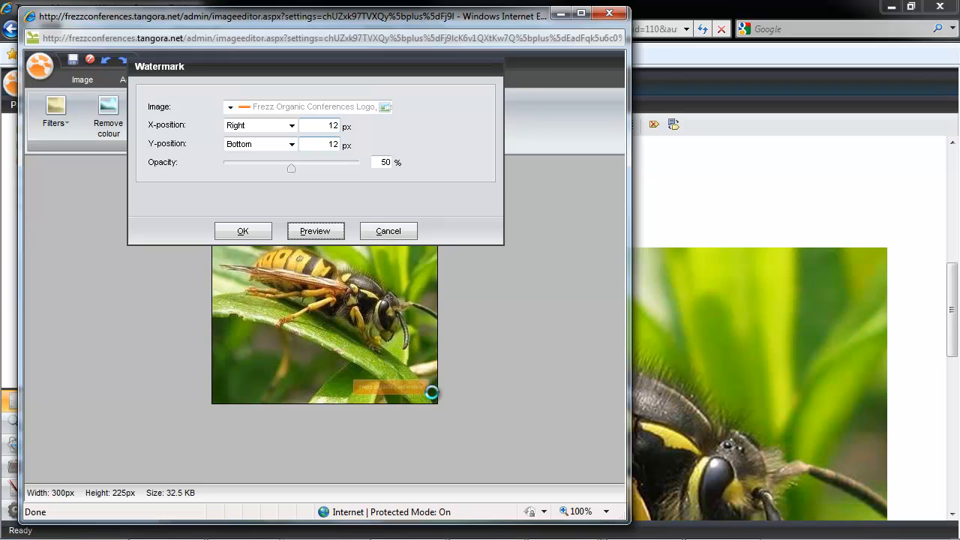
- Set the watermark's opacity to 100%, preview it and apply it to the image
{"action": "left_click", "coordinate": [292, 168]}
{"action": "left_click", "coordinate": [318, 233]}
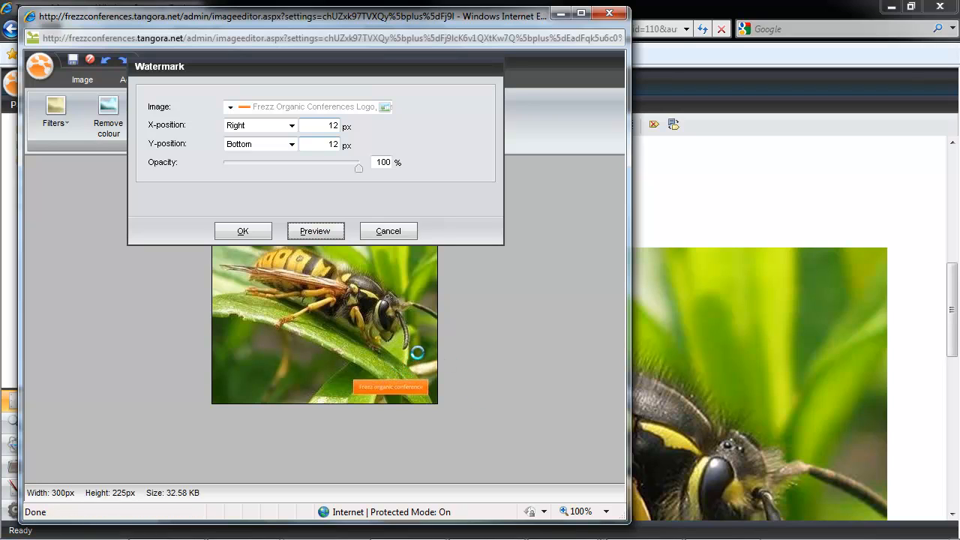
{"action": "left_click", "coordinate": [242, 232]}
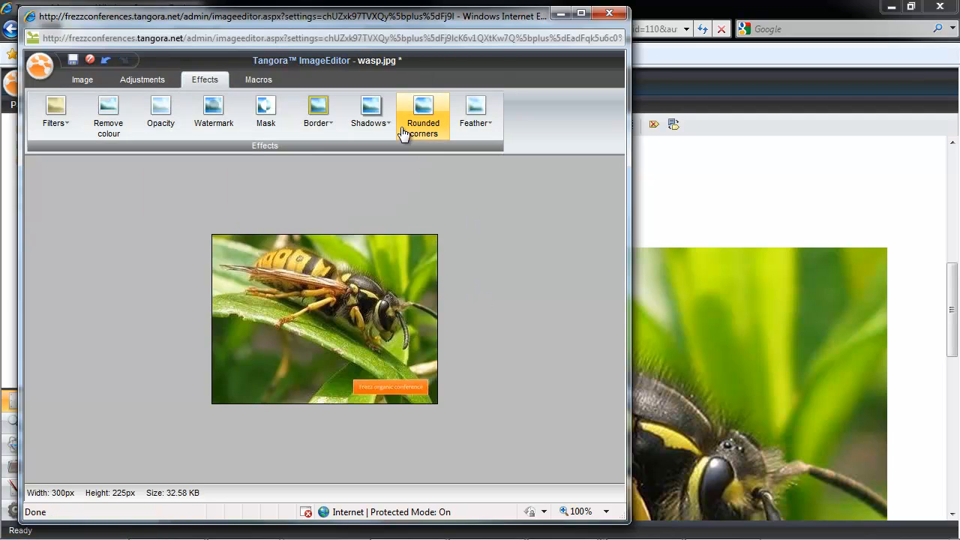
- Apply slightly rounded corners with a #ffffff corner colour and no border to the wasp image
{"action": "left_click", "coordinate": [421, 114]}
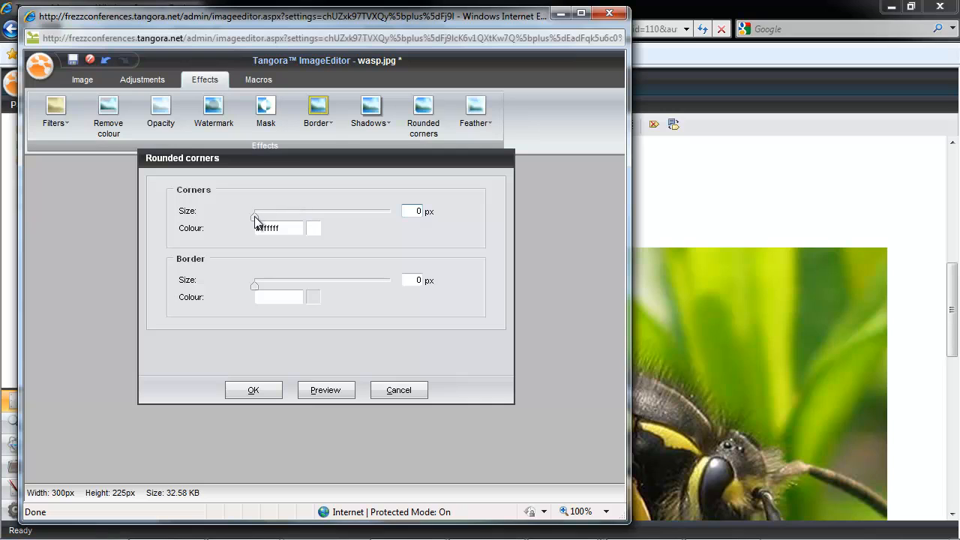
{"action": "left_click", "coordinate": [255, 390]}
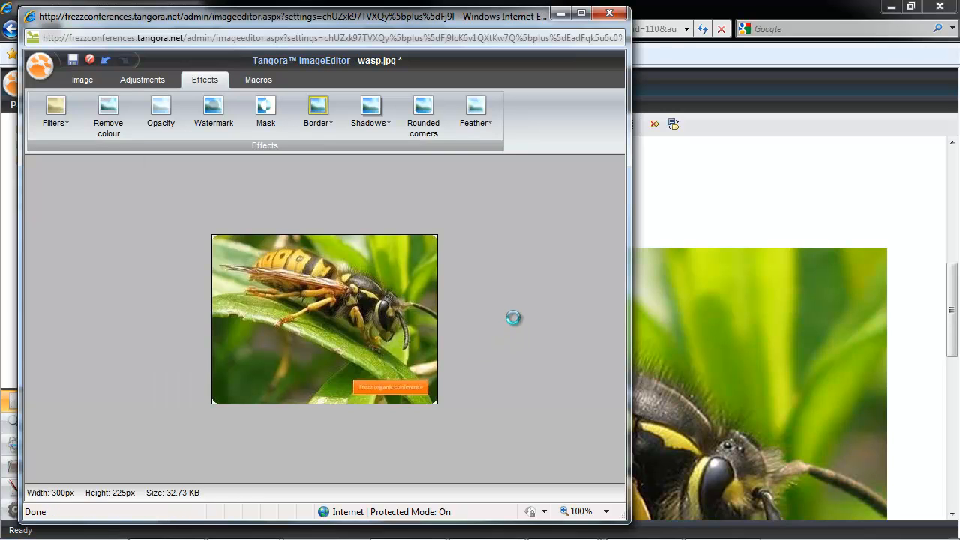
- Preview and apply a reflection to the wasp image with background #ffffff, 40% opacity and 30% distance
{"action": "left_click", "coordinate": [371, 121]}
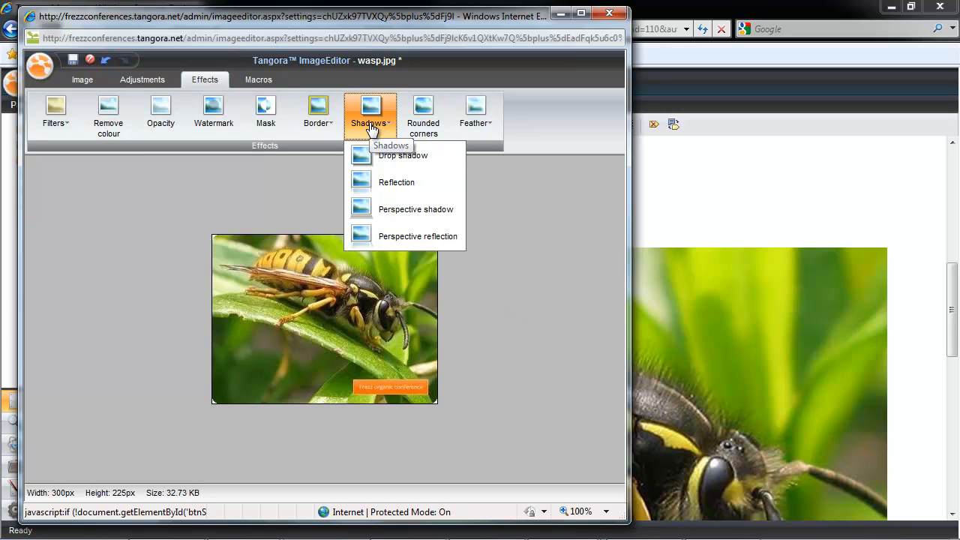
{"action": "left_click", "coordinate": [407, 186]}
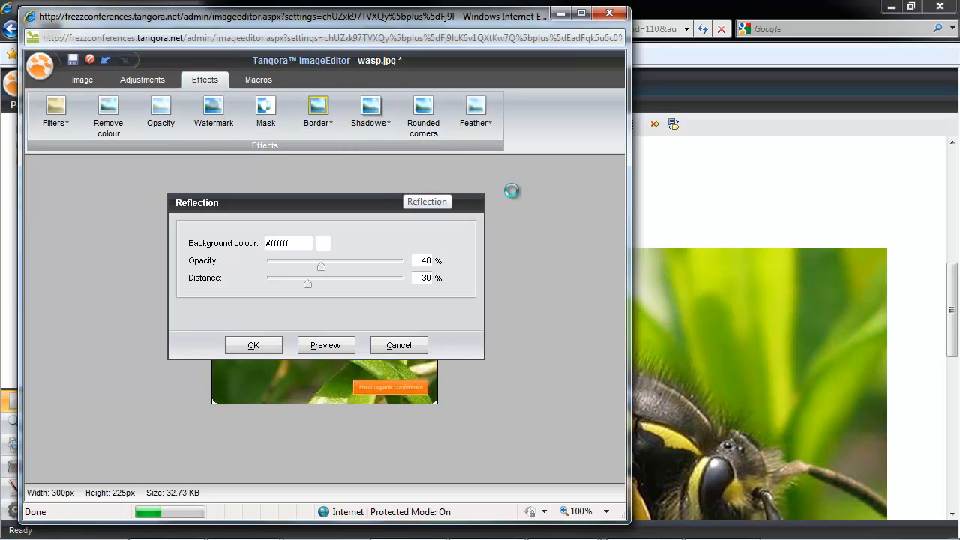
{"action": "left_click_drag", "start_coordinate": [384, 199], "coordinate": [464, 140]}
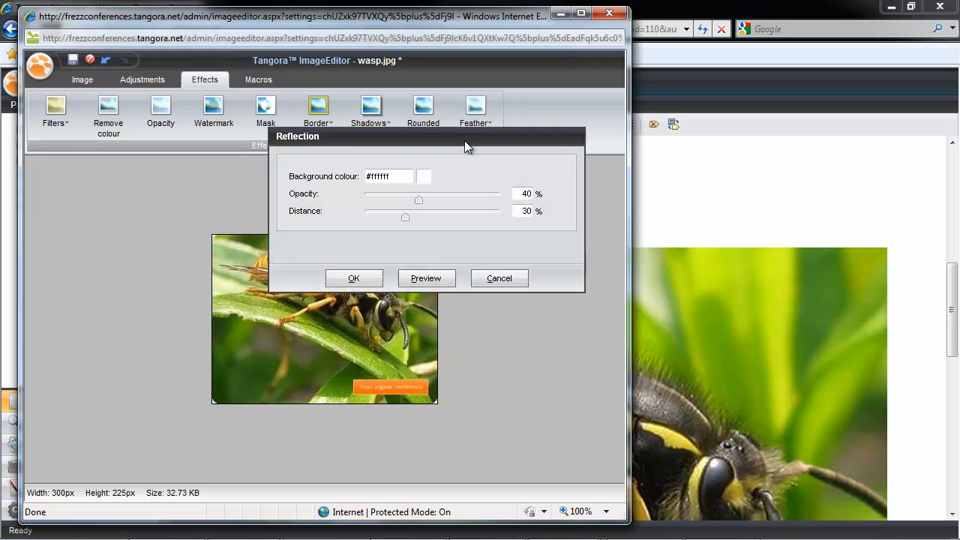
{"action": "left_click", "coordinate": [425, 278]}
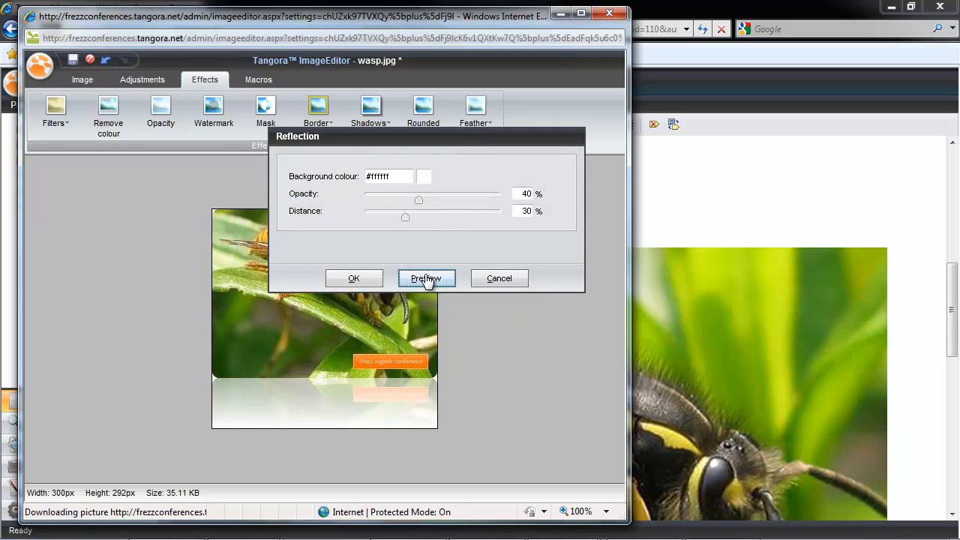
{"action": "left_click", "coordinate": [348, 279]}
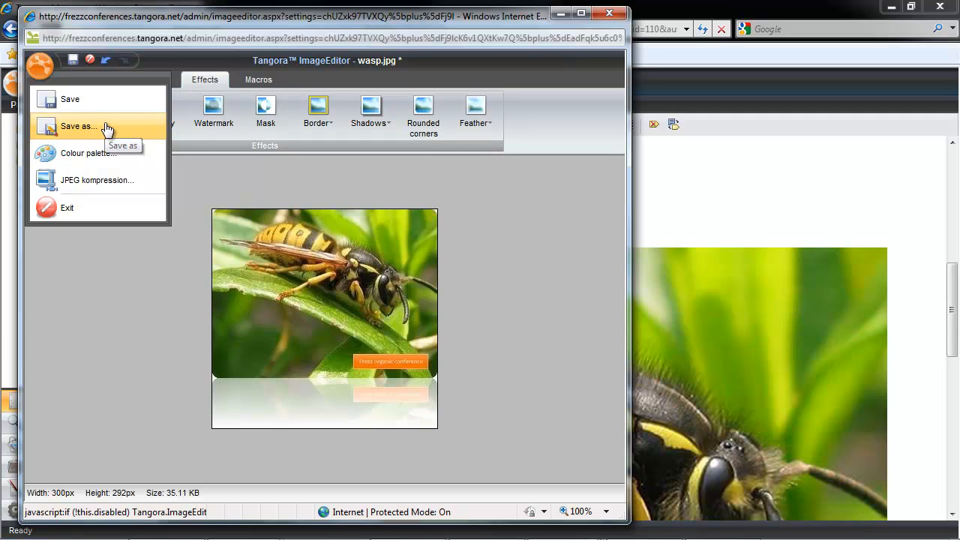
- View the JPEG compression setting and close it without making changes
{"action": "left_click", "coordinate": [154, 186]}
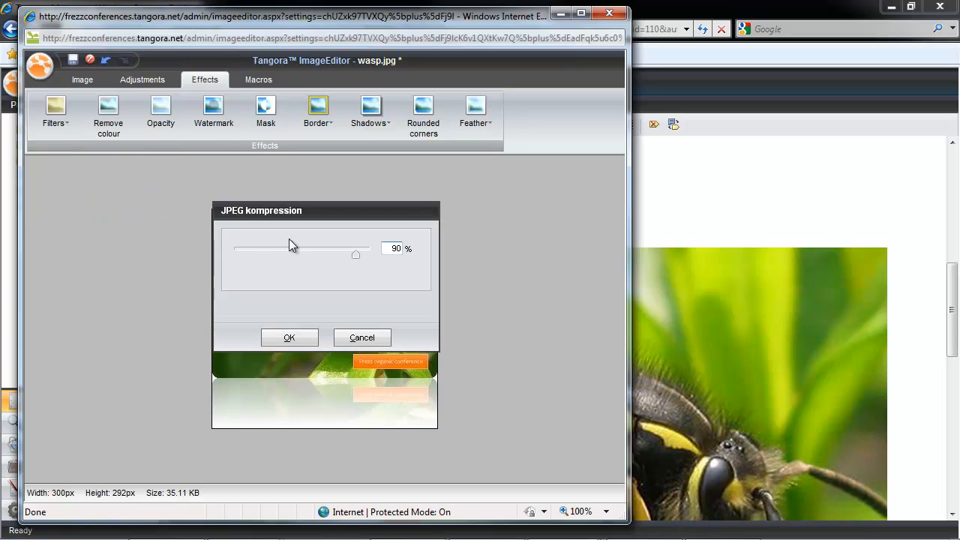
{"action": "left_click", "coordinate": [360, 337]}
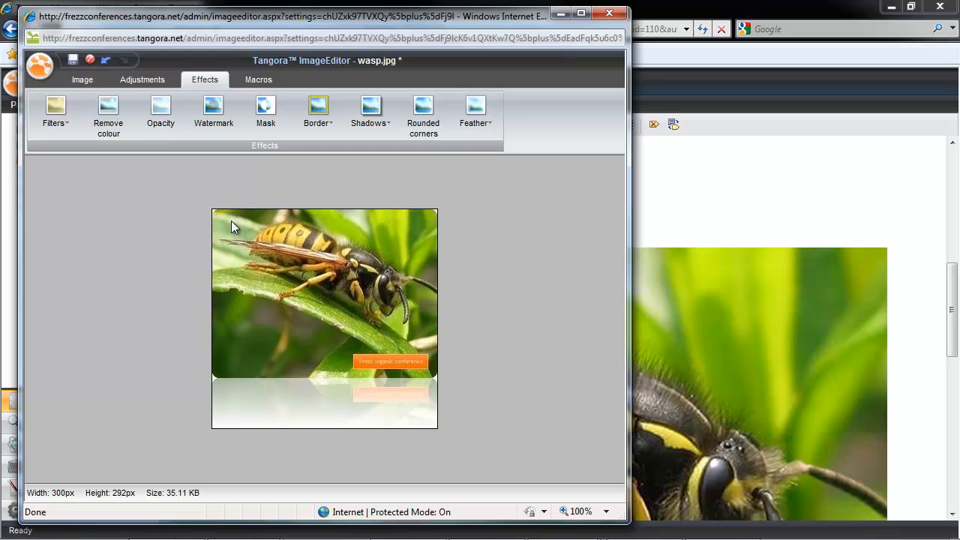
- Save the edited image under file name "wasp" and name "wasps help organic production" in archive Frezzcon images, category Conference
{"action": "left_click", "coordinate": [39, 70]}
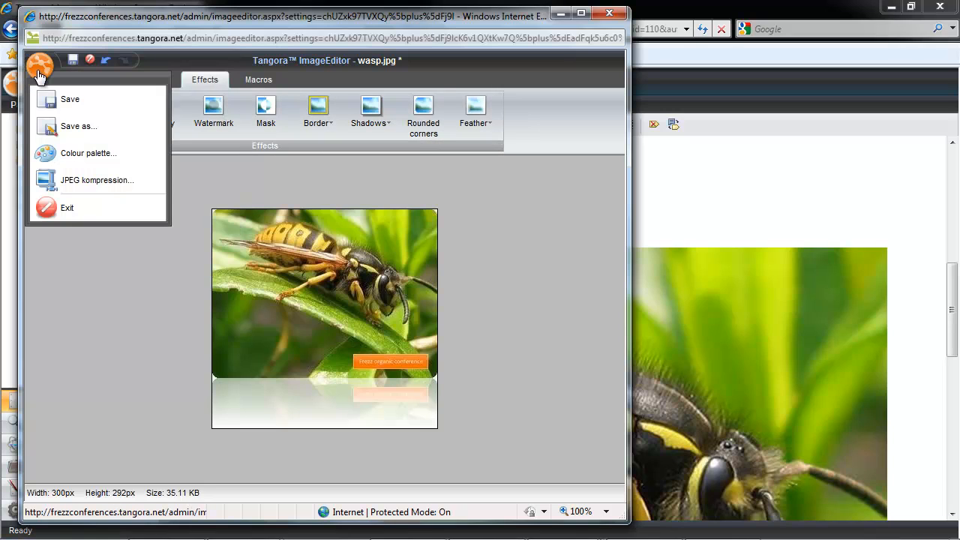
{"action": "left_click", "coordinate": [69, 126]}
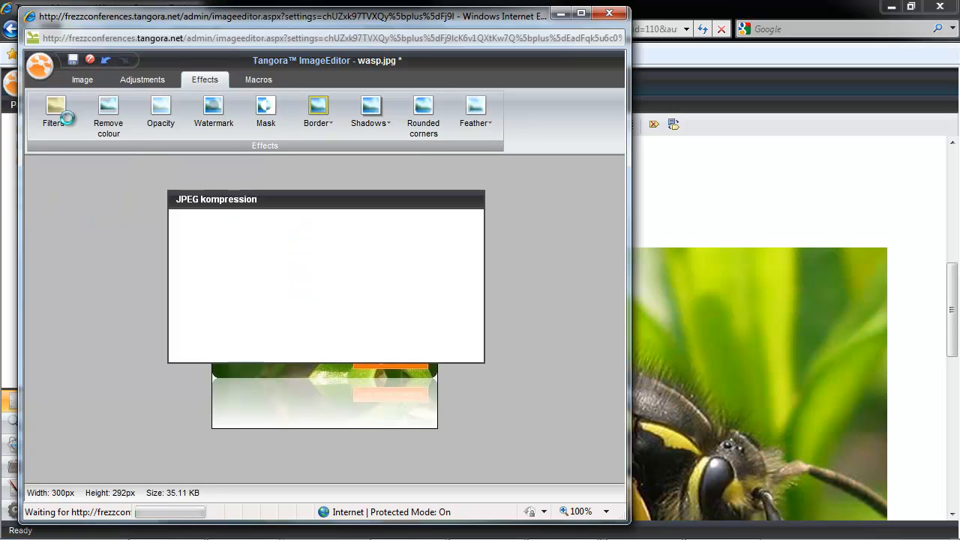
{"action": "left_click_drag", "start_coordinate": [387, 202], "coordinate": [374, 192]}
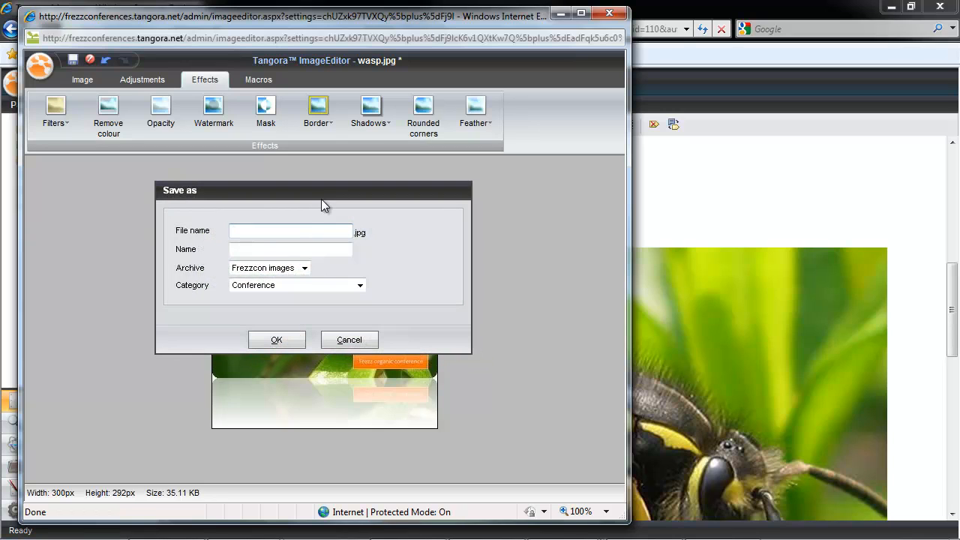
{"action": "type", "text": "wasp"}
{"action": "key", "text": "Tab"}
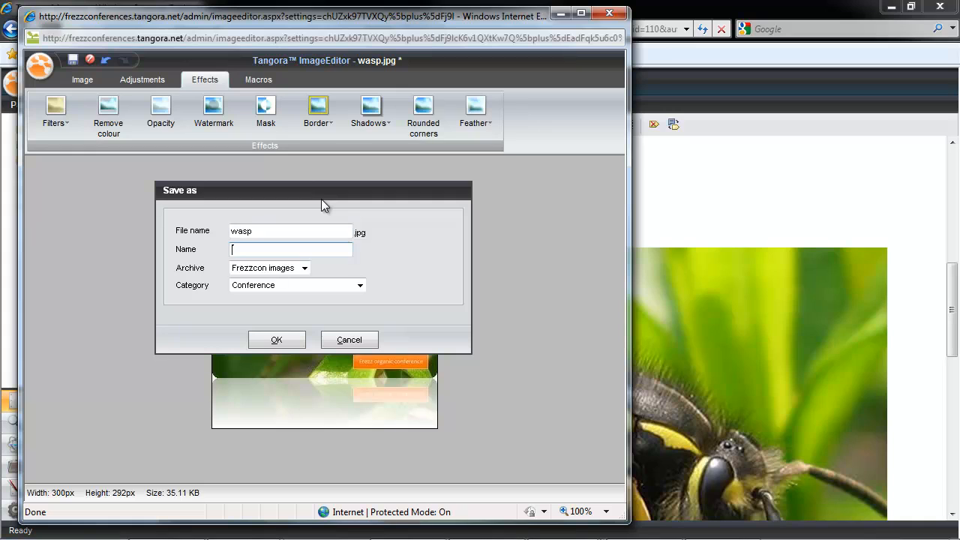
{"action": "type", "text": "wasps help organic production"}
{"action": "left_click", "coordinate": [271, 341]}
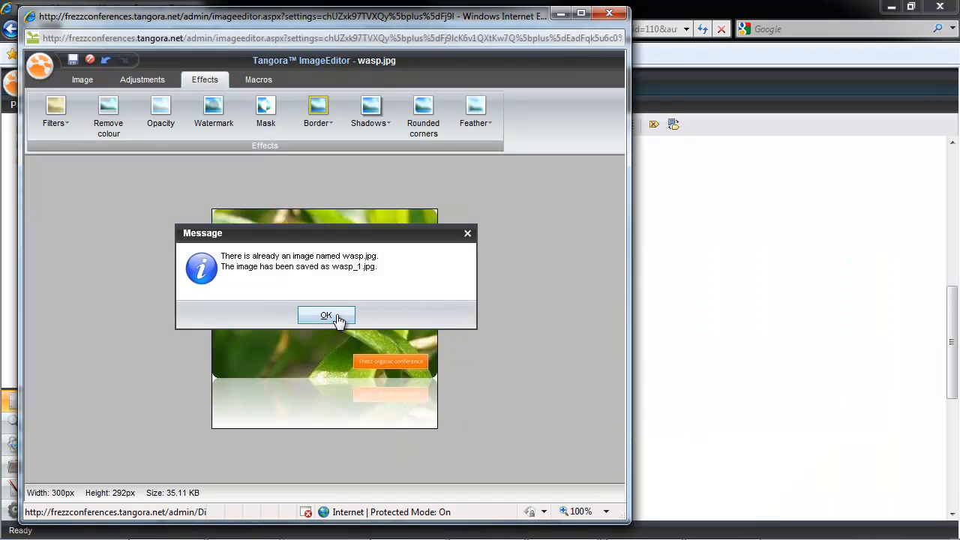
{"action": "left_click", "coordinate": [333, 316]}
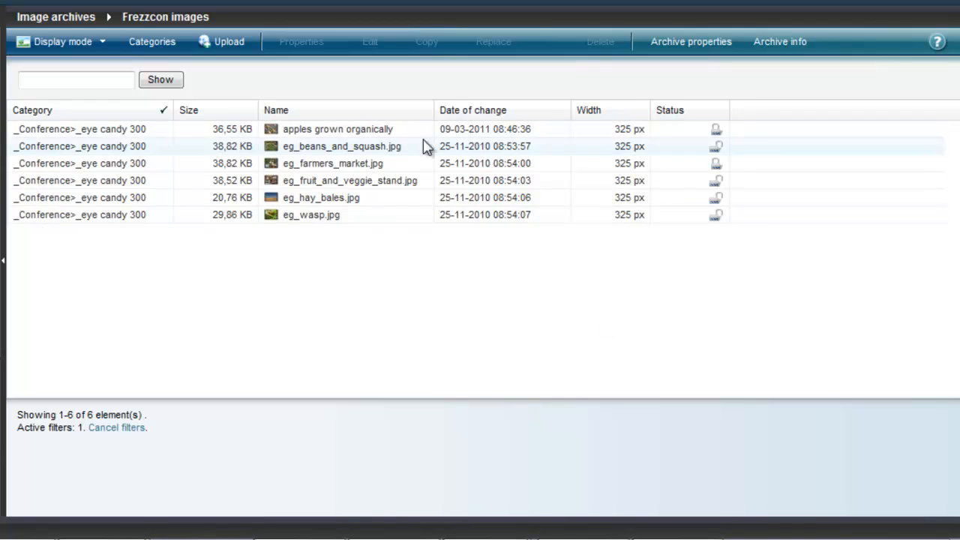
- Open the image "apples grown organically" from the Frezzcon images archive for editing and accept saving a new version
{"action": "left_click", "coordinate": [317, 131]}
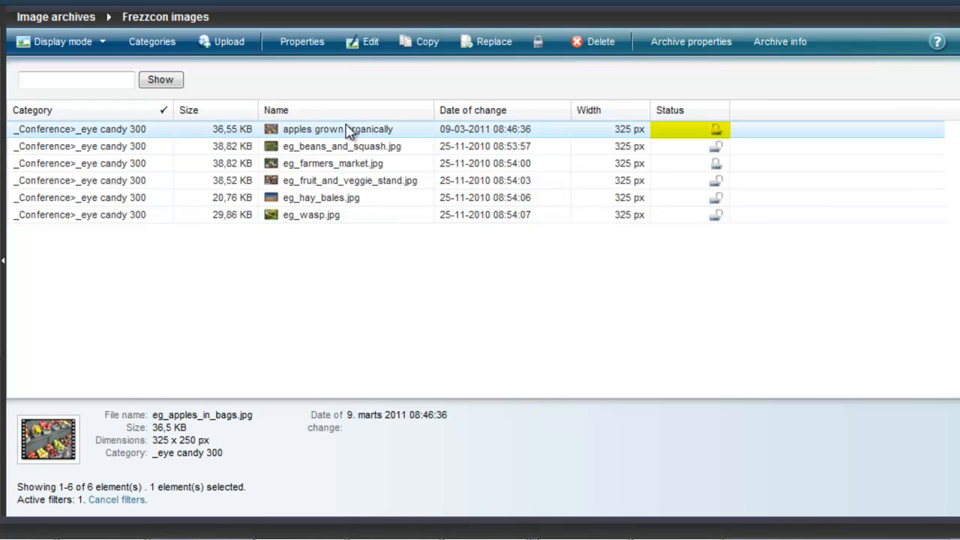
{"action": "left_click", "coordinate": [366, 42]}
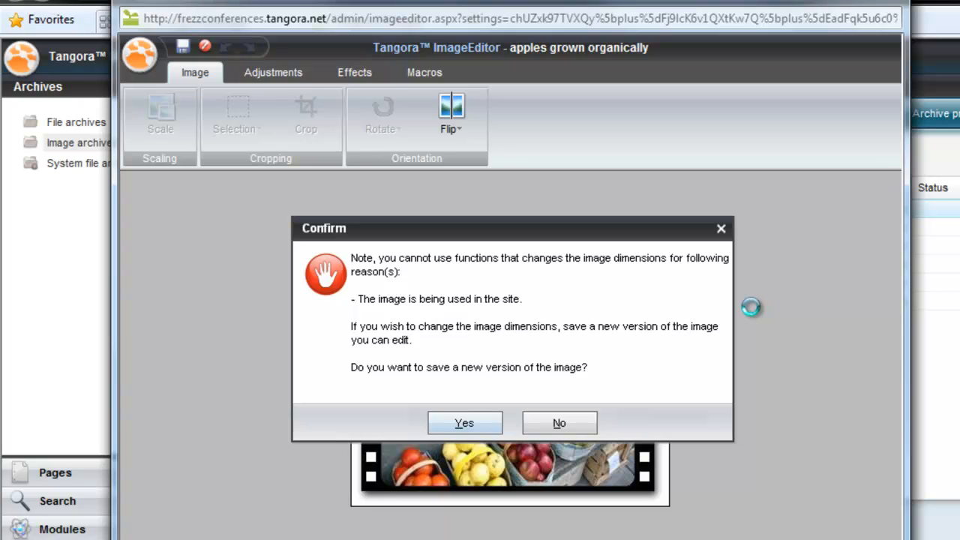
{"action": "left_click", "coordinate": [463, 423]}
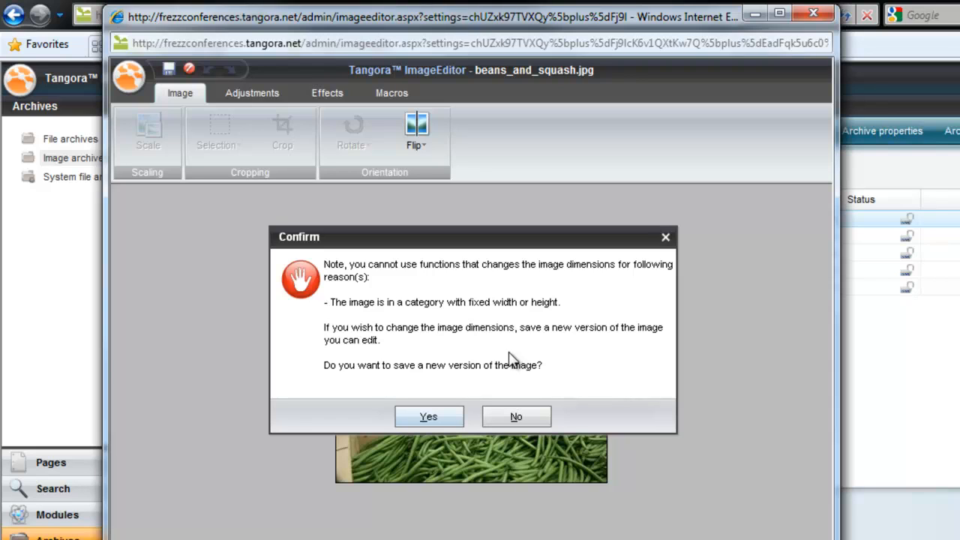
- Decline saving a new version of beans_and_squash.jpg and look through the available adjustments and effects
{"action": "left_click", "coordinate": [516, 417]}
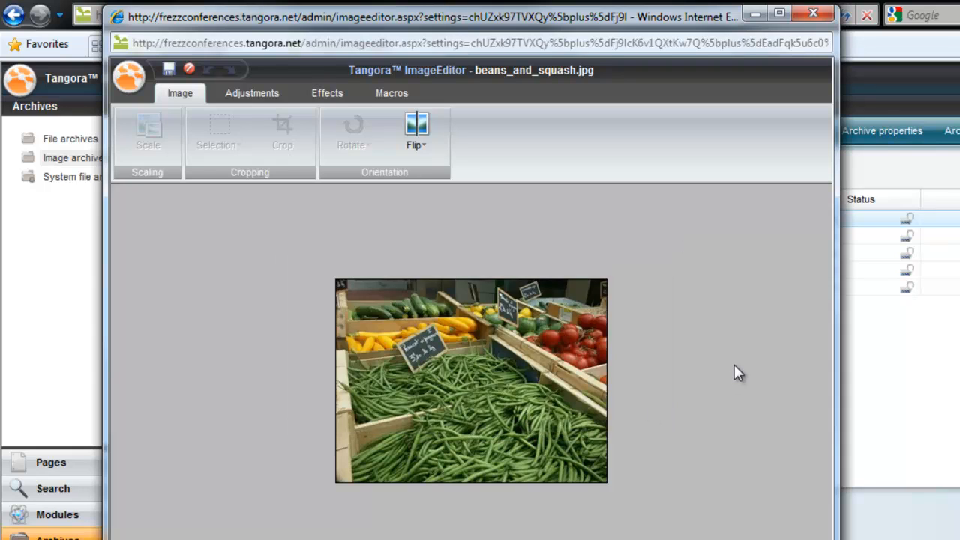
{"action": "left_click", "coordinate": [231, 96]}
{"action": "left_click", "coordinate": [329, 98]}
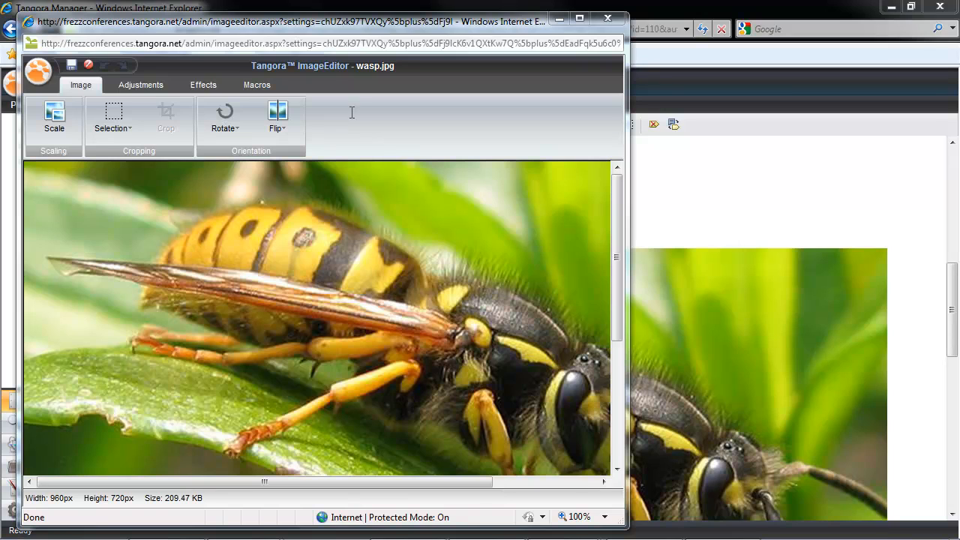
- Start recording a macro on the original wasp.jpg and scale the image to 300 x 225 px with locked proportions
{"action": "left_click", "coordinate": [256, 86]}
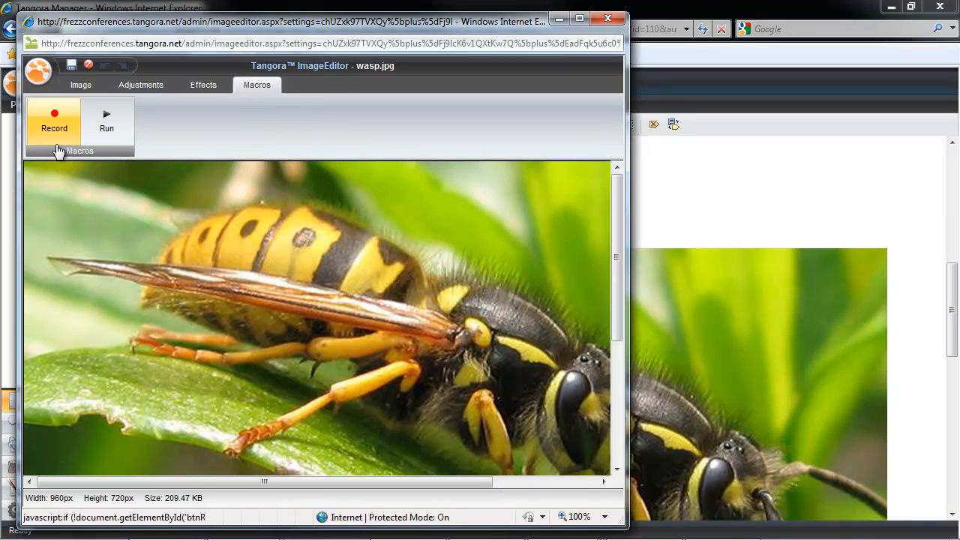
{"action": "left_click", "coordinate": [53, 120]}
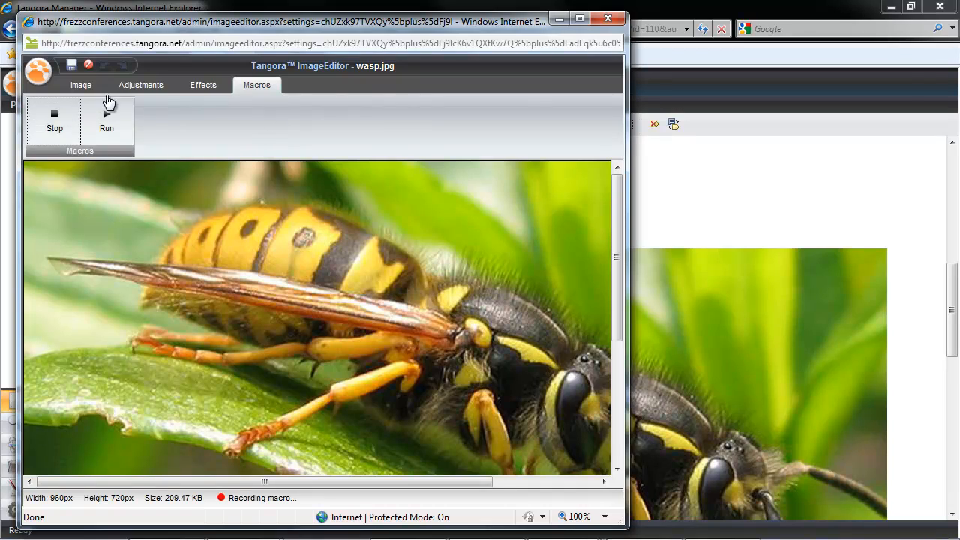
{"action": "left_click", "coordinate": [81, 86]}
{"action": "left_click", "coordinate": [54, 120]}
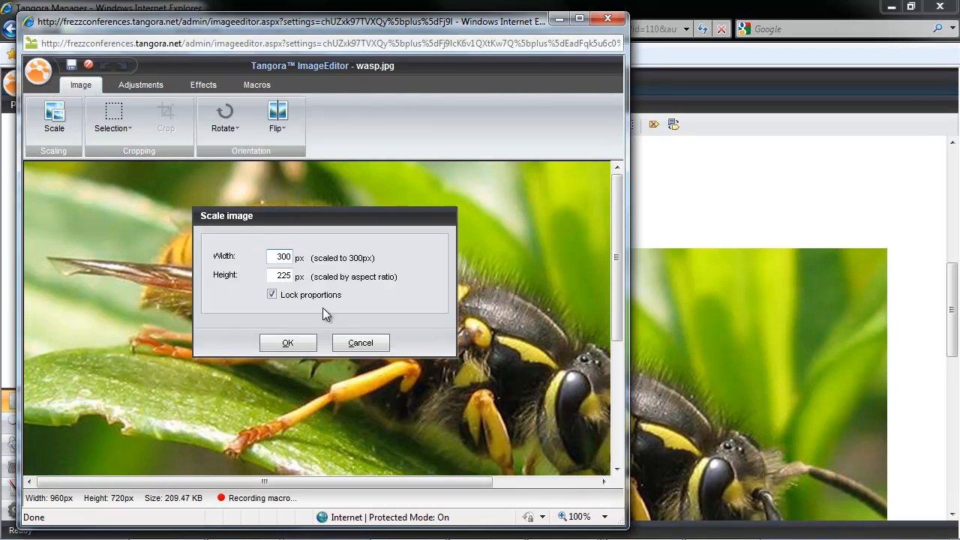
{"action": "left_click", "coordinate": [287, 343]}
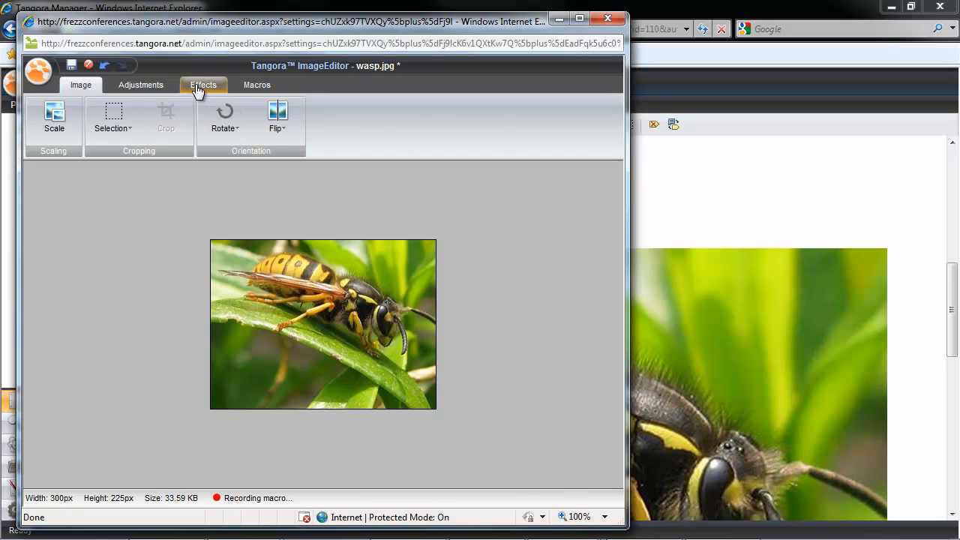
- Apply a vertical film border with background #ffffff, border size 10 and corner size 10 px
{"action": "left_click", "coordinate": [202, 85]}
{"action": "left_click", "coordinate": [312, 129]}
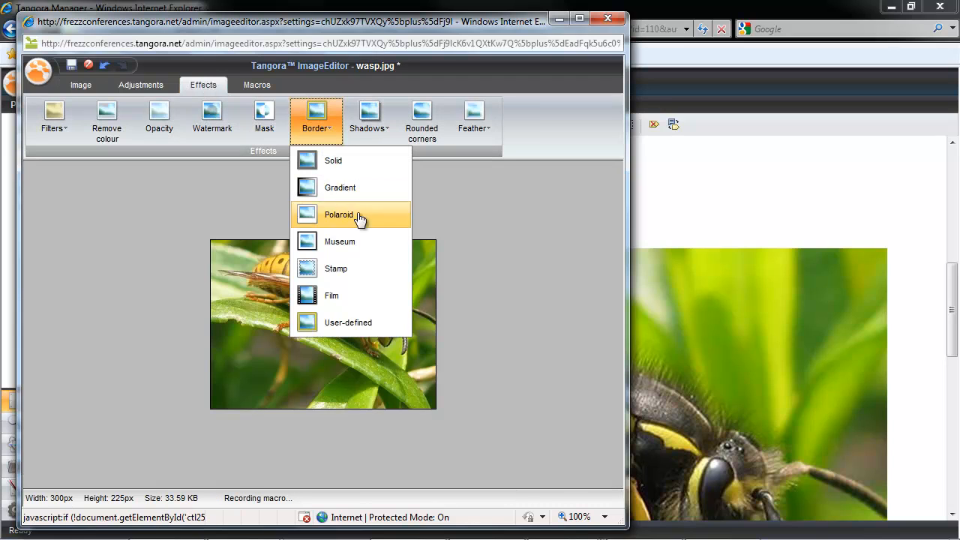
{"action": "left_click", "coordinate": [352, 296]}
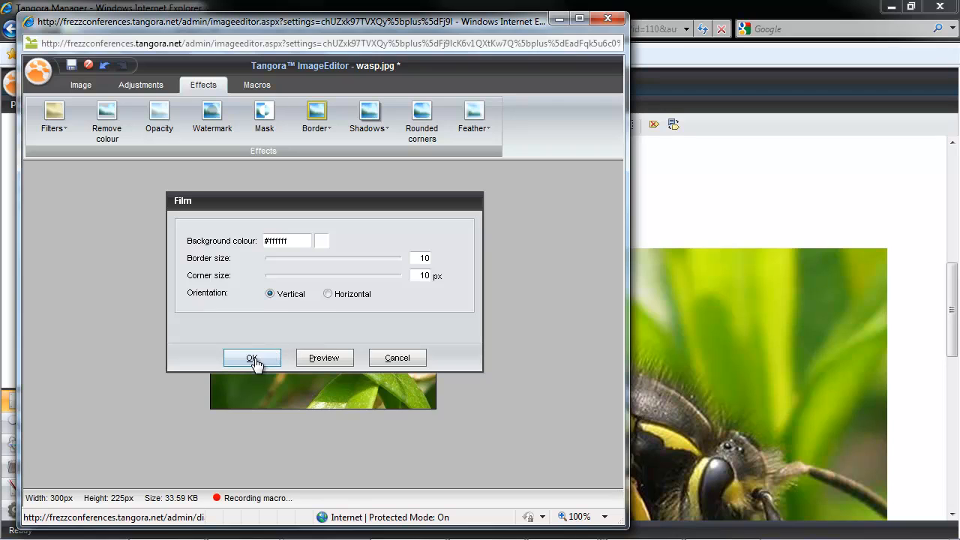
{"action": "left_click", "coordinate": [253, 360]}
- Apply a #000000 drop shadow on #ffffff with direction -60°, distance 5 px, opacity 80% and softness 10 px
{"action": "left_click", "coordinate": [379, 131]}
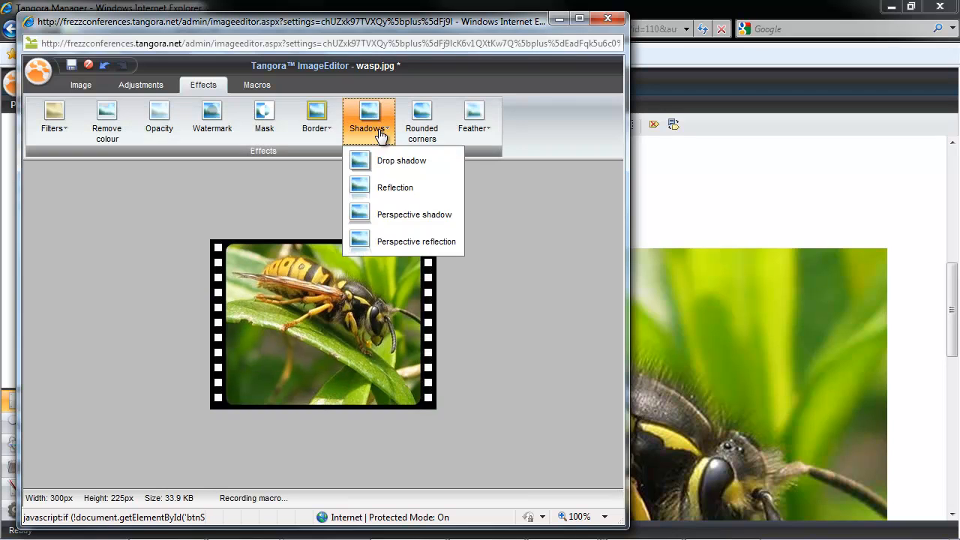
{"action": "left_click", "coordinate": [387, 160]}
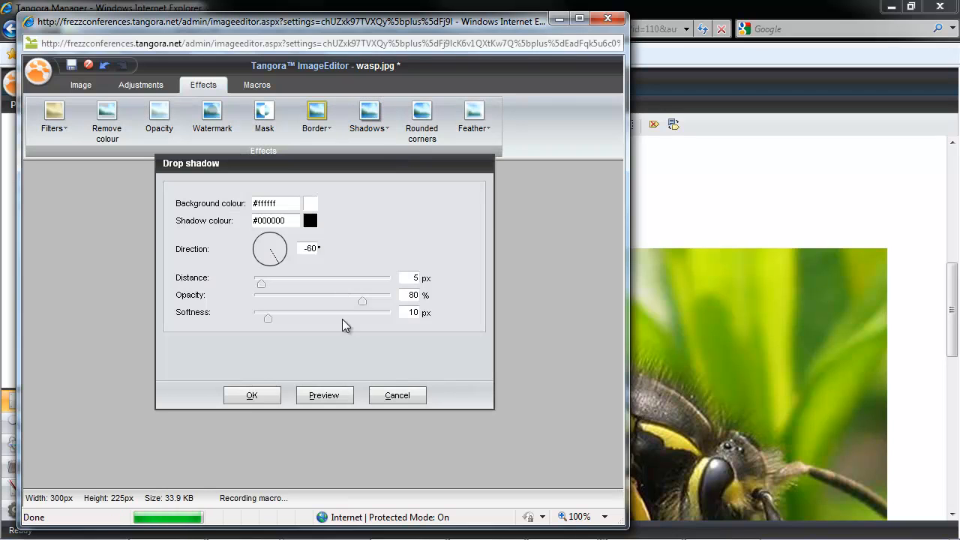
{"action": "left_click", "coordinate": [252, 396]}
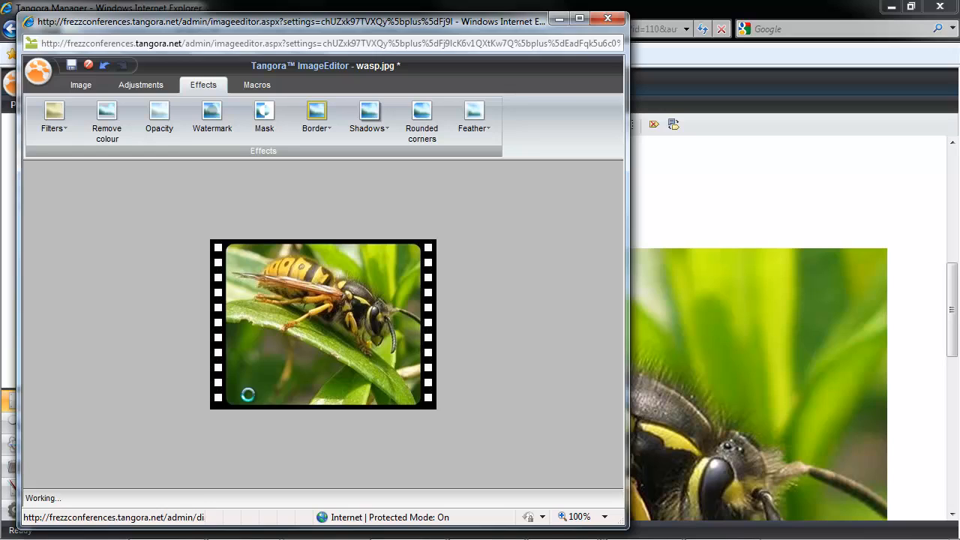
- Stop recording and save the macro as "300 and effects"
{"action": "left_click", "coordinate": [250, 83]}
{"action": "left_click", "coordinate": [75, 124]}
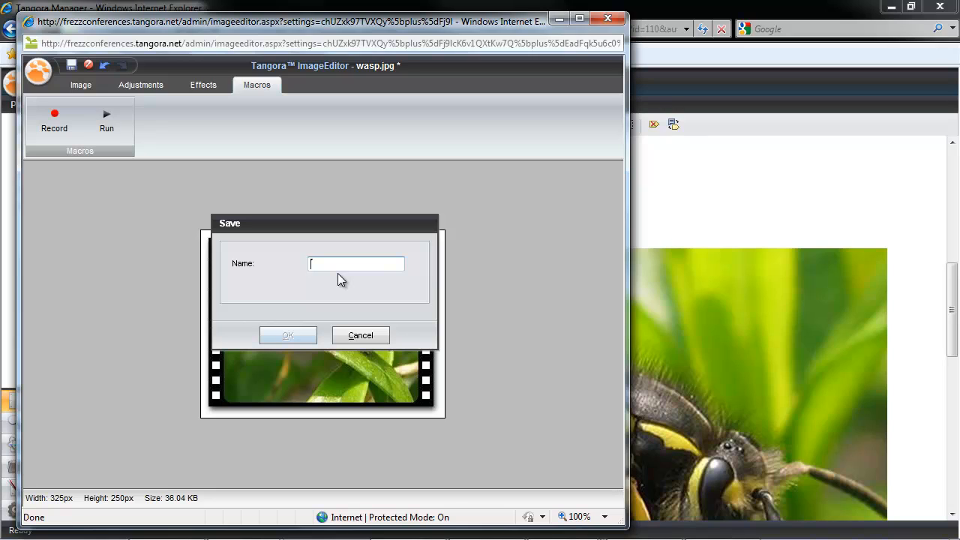
{"action": "type", "text": "300 and effects"}
{"action": "left_click", "coordinate": [277, 332]}
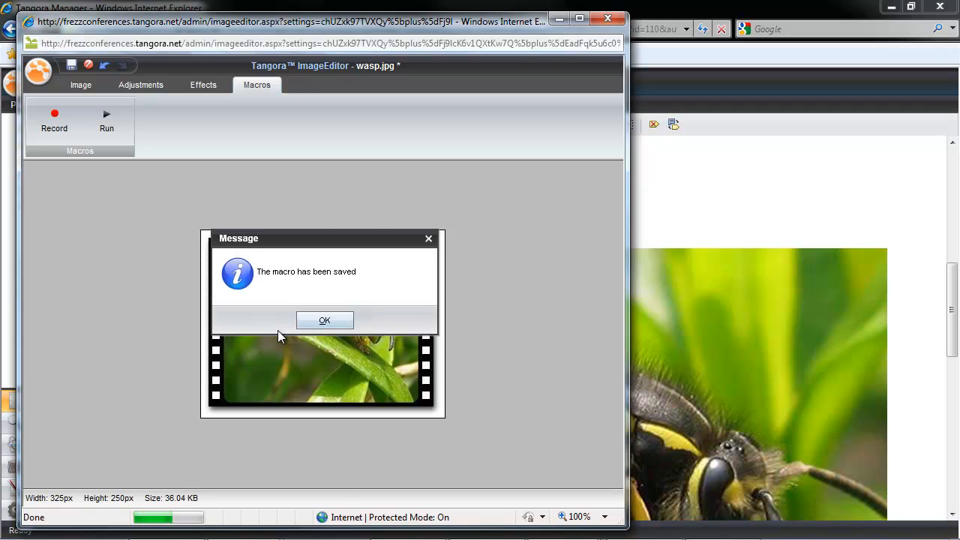
{"action": "left_click", "coordinate": [319, 322]}
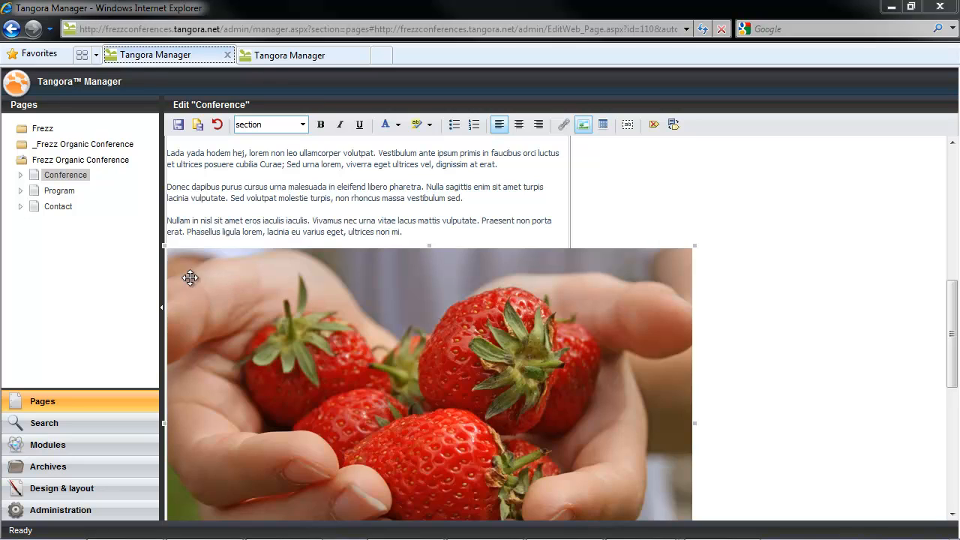
- Open the strawberries image from the Conference page in the image editor and run the "300 and effects" macro on it
{"action": "left_click", "coordinate": [193, 272]}
{"action": "right_click", "coordinate": [193, 272]}
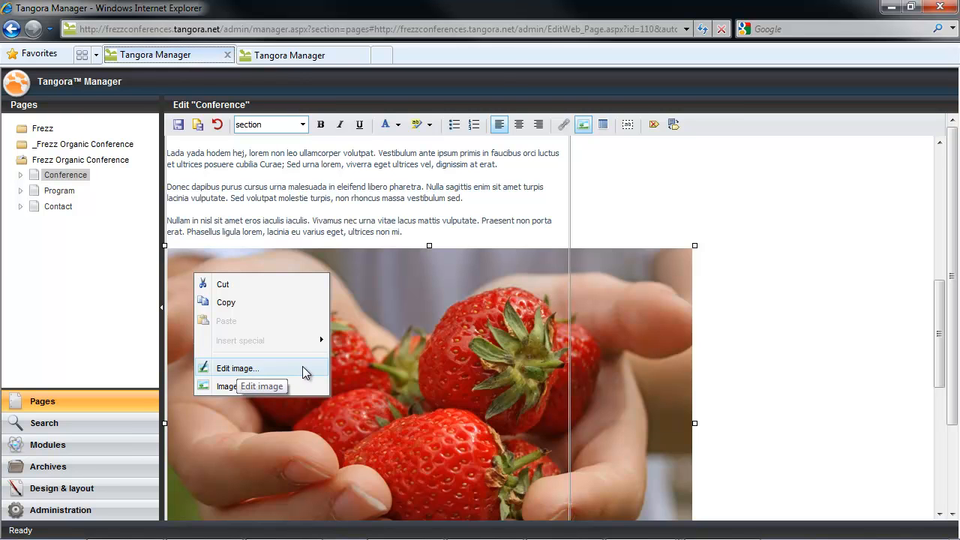
{"action": "left_click", "coordinate": [304, 367]}
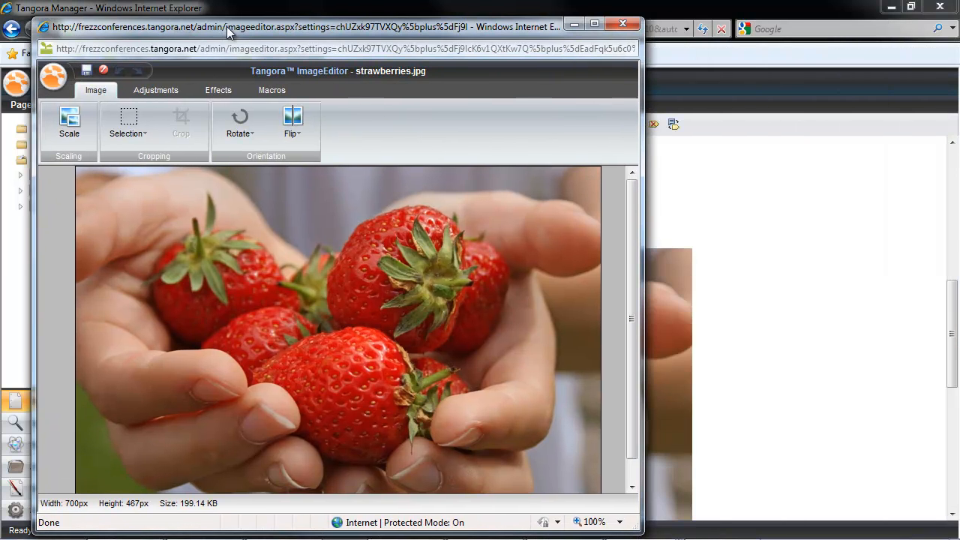
{"action": "left_click", "coordinate": [263, 92]}
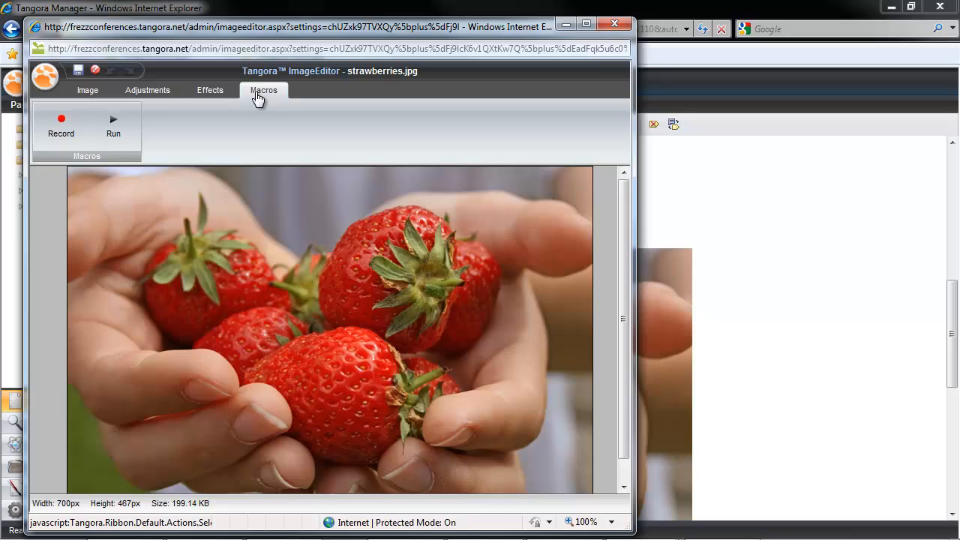
{"action": "left_click", "coordinate": [102, 147]}
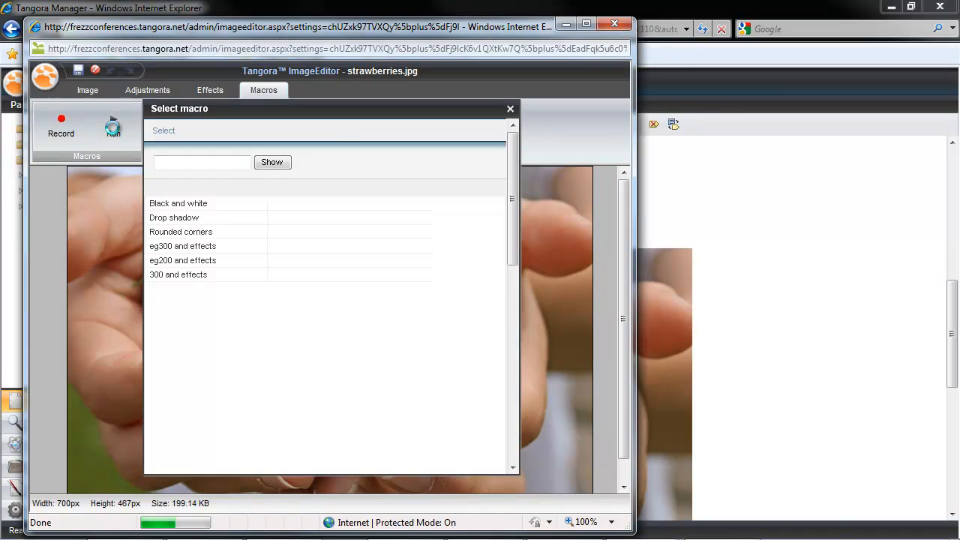
{"action": "double_click", "coordinate": [209, 276]}
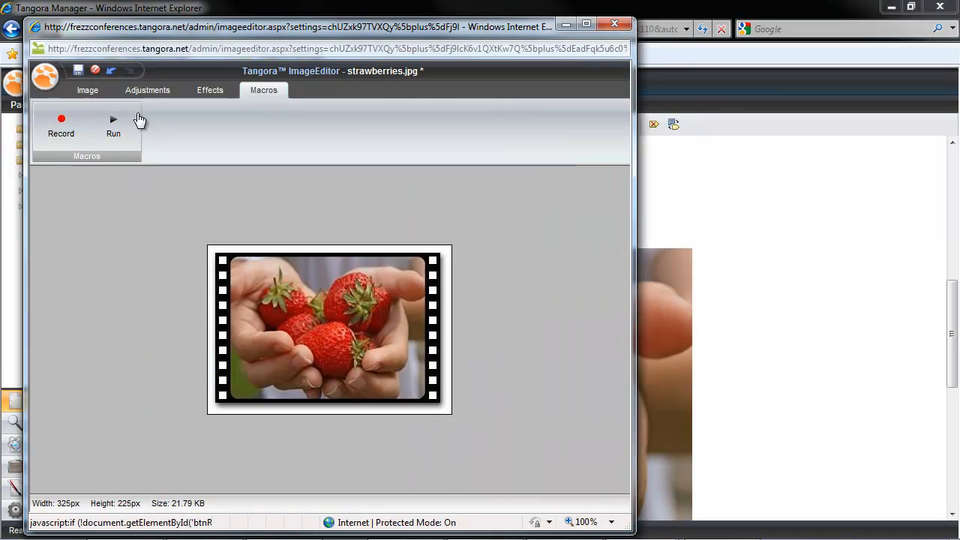
- Save the edited strawberries.jpg and close the image editor
{"action": "left_click", "coordinate": [78, 69]}
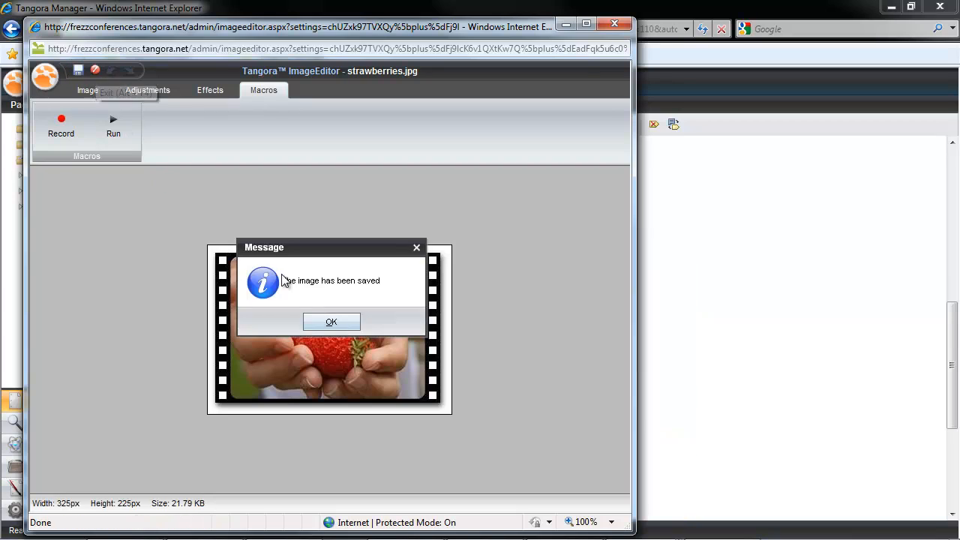
{"action": "left_click", "coordinate": [330, 322]}
{"action": "left_click", "coordinate": [618, 26]}
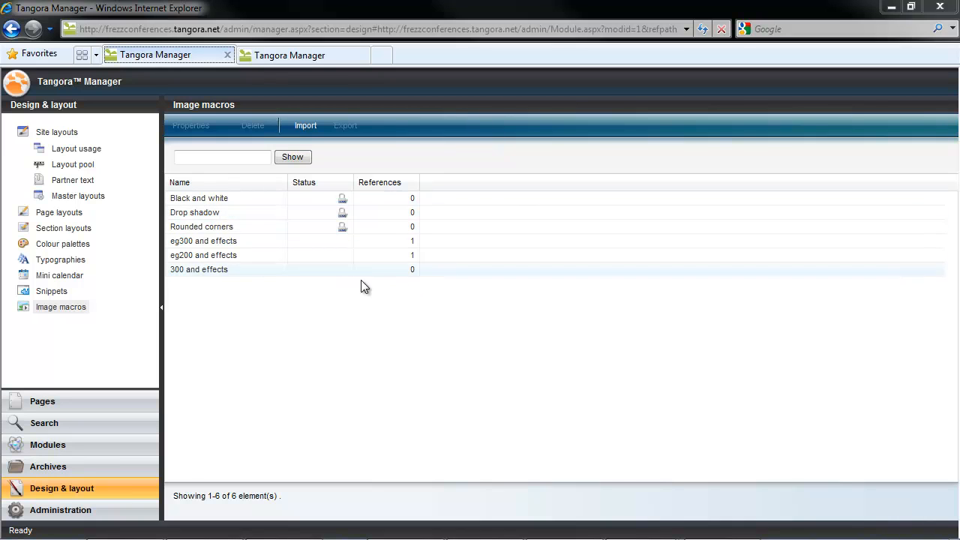
- View the name and access properties of the "300 and effects" image macro and return to the macro list
{"action": "left_click", "coordinate": [234, 271]}
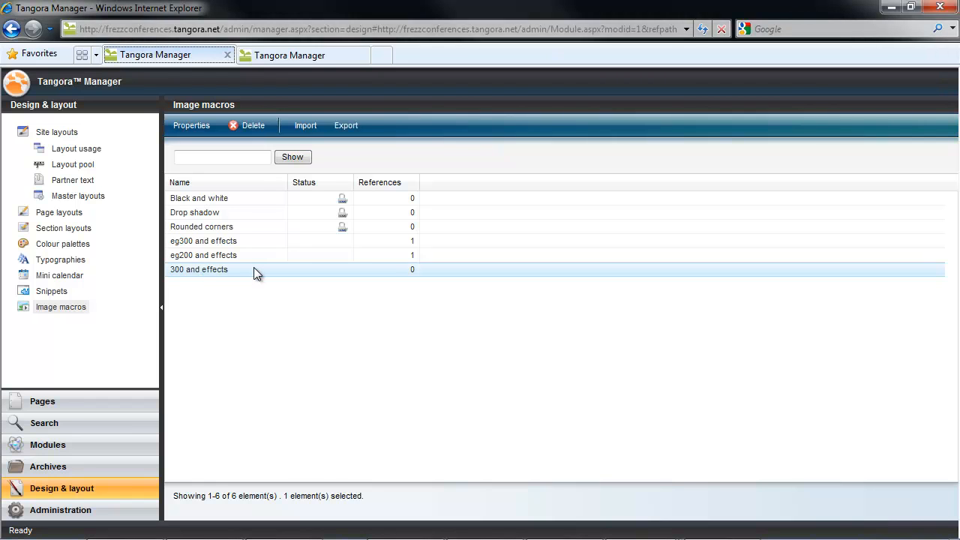
{"action": "left_click", "coordinate": [197, 125]}
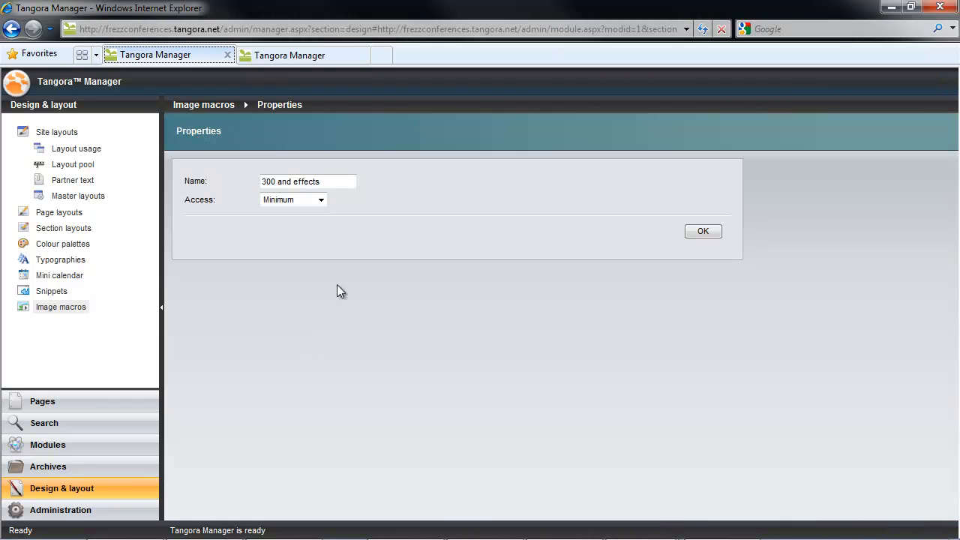
{"action": "key", "text": "Return"}
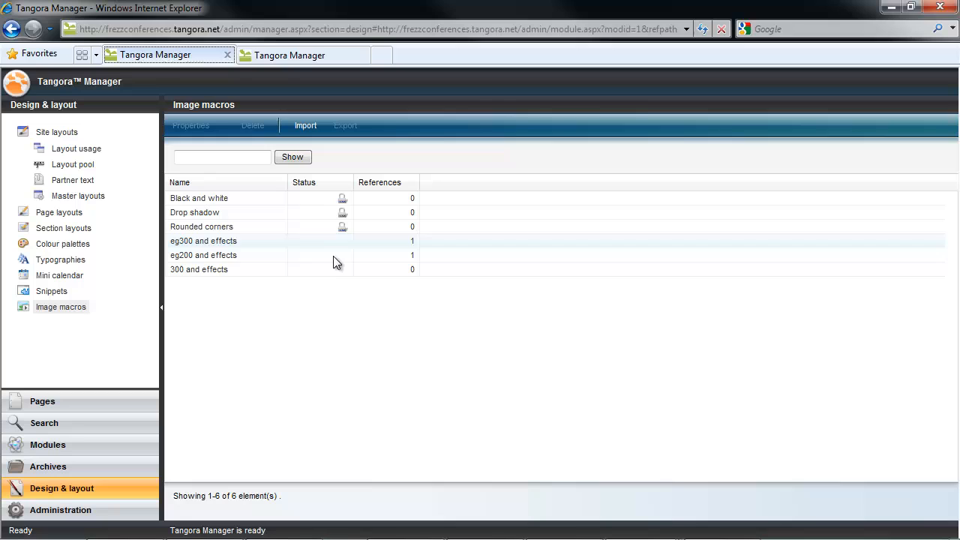
{"action": "left_click", "coordinate": [319, 267]}
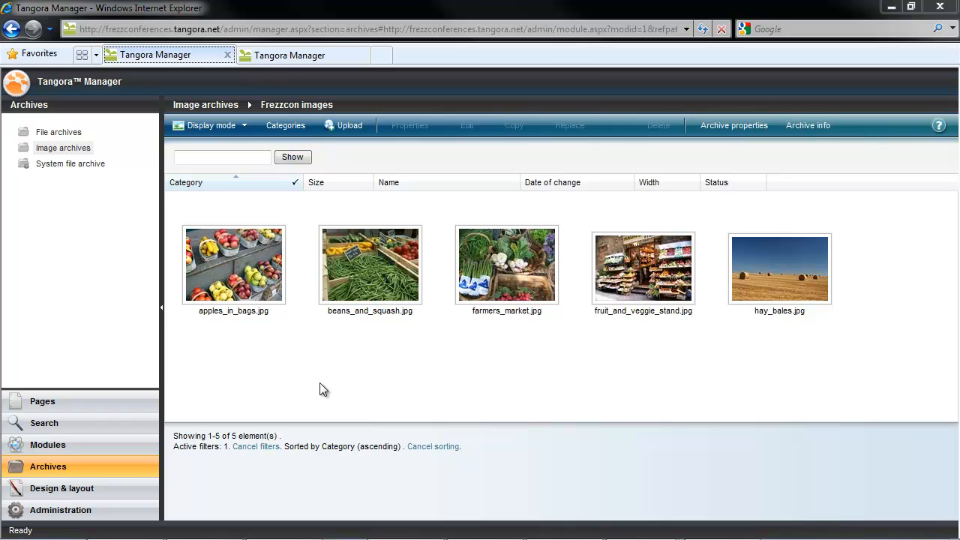
- Open the "eye candy" subcategory of Conference in the Frezzcon images archive and unlock its image editing settings
{"action": "left_click", "coordinate": [294, 126]}
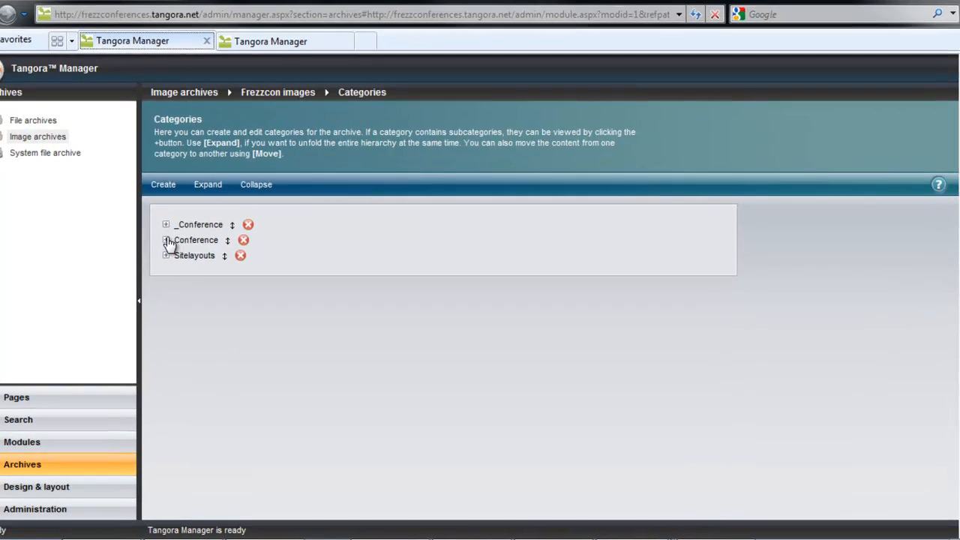
{"action": "left_click", "coordinate": [188, 249]}
{"action": "left_click", "coordinate": [90, 210]}
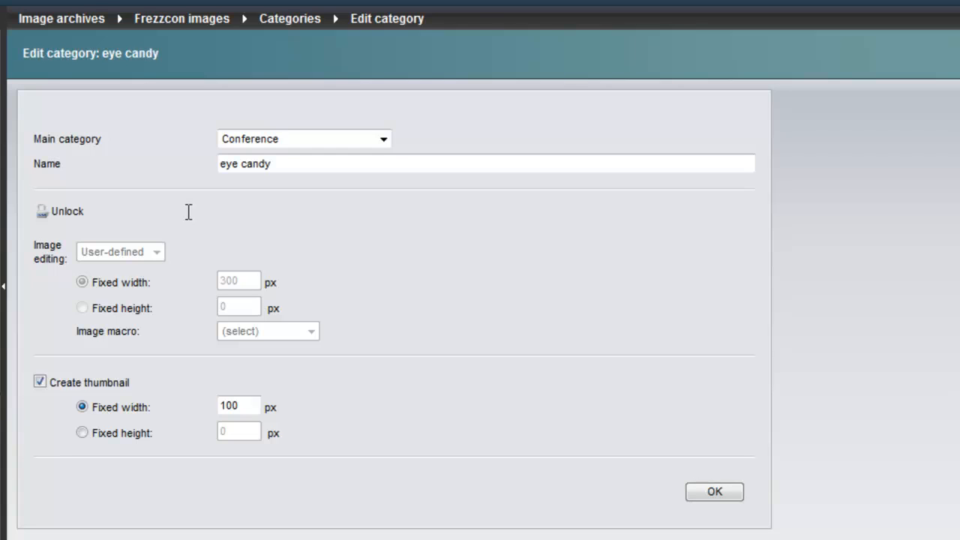
{"action": "left_click", "coordinate": [60, 213]}
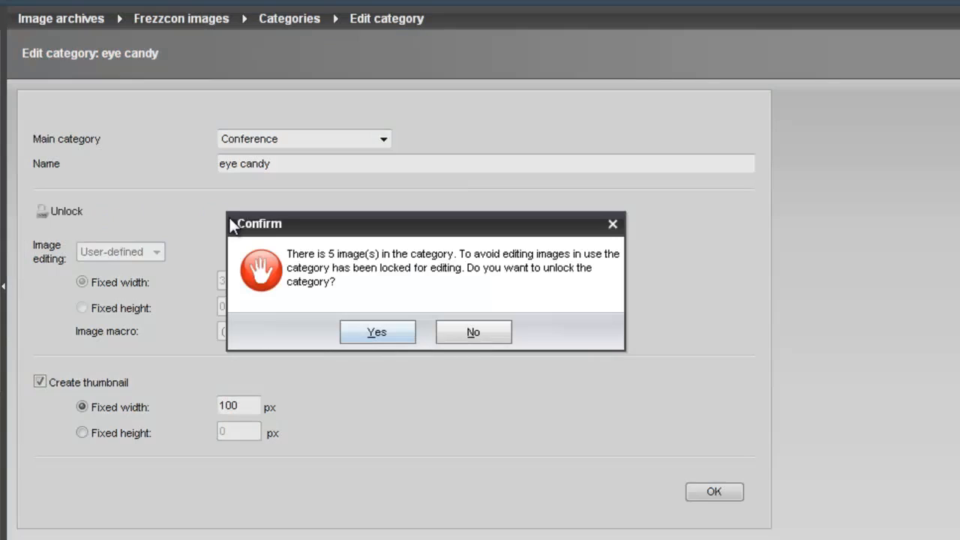
{"action": "left_click", "coordinate": [379, 335]}
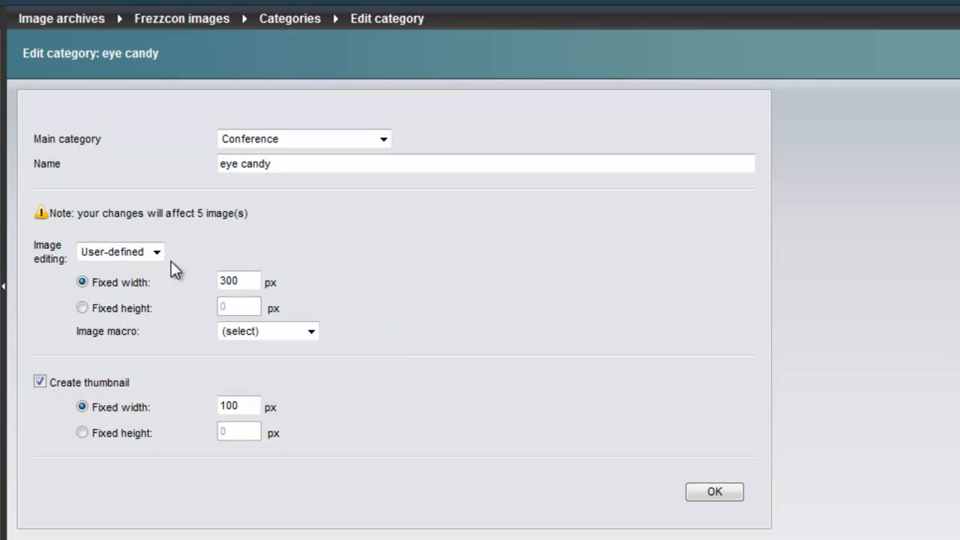
- Set the category's image editing to run the "300 and effects" macro on all existing images, and return to the Frezzcon images
{"action": "left_click", "coordinate": [150, 253]}
{"action": "left_click", "coordinate": [135, 296]}
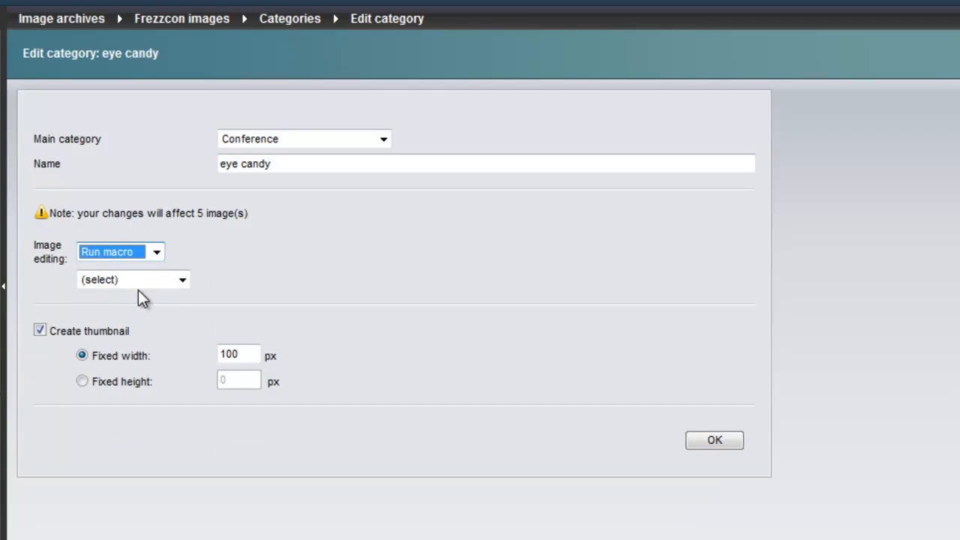
{"action": "left_click", "coordinate": [178, 281]}
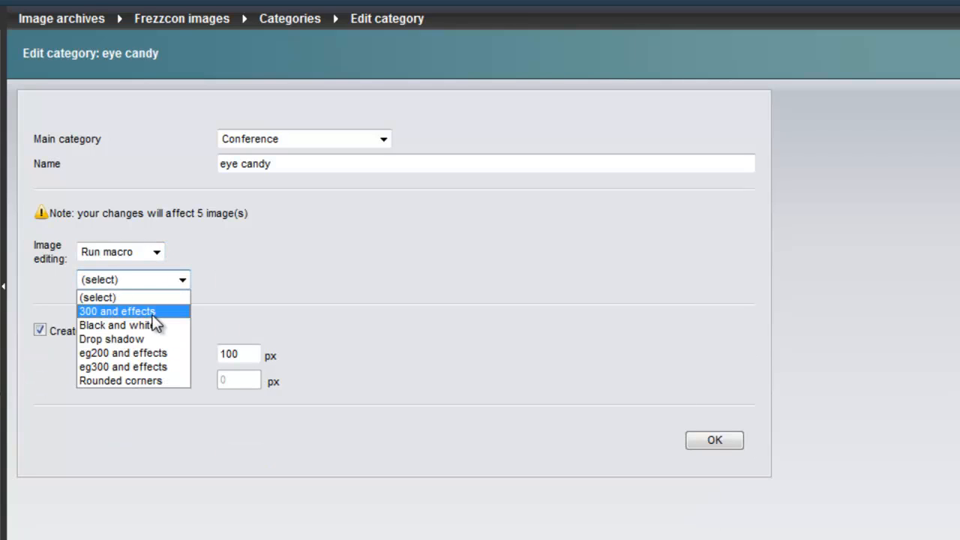
{"action": "left_click", "coordinate": [135, 310]}
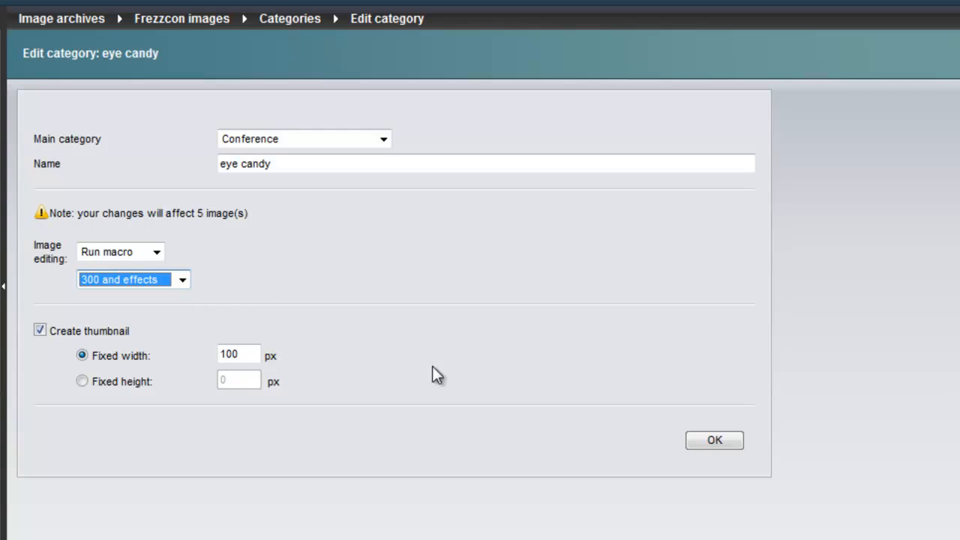
{"action": "left_click", "coordinate": [714, 439]}
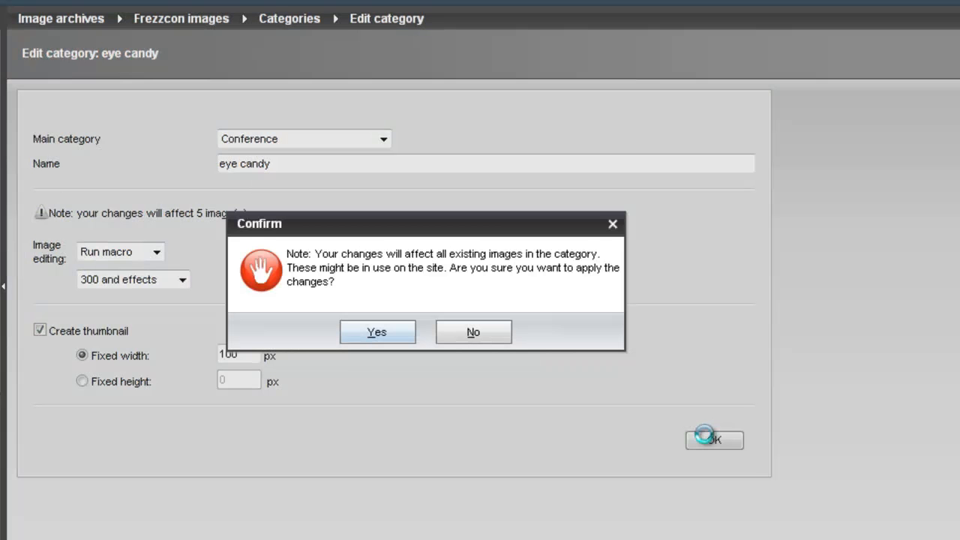
{"action": "left_click", "coordinate": [383, 338]}
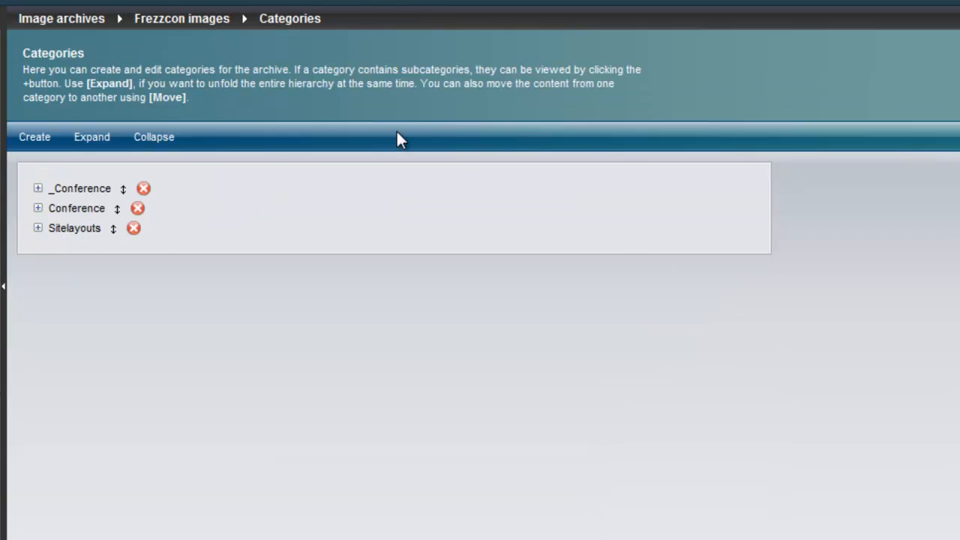
{"action": "left_click", "coordinate": [180, 16]}
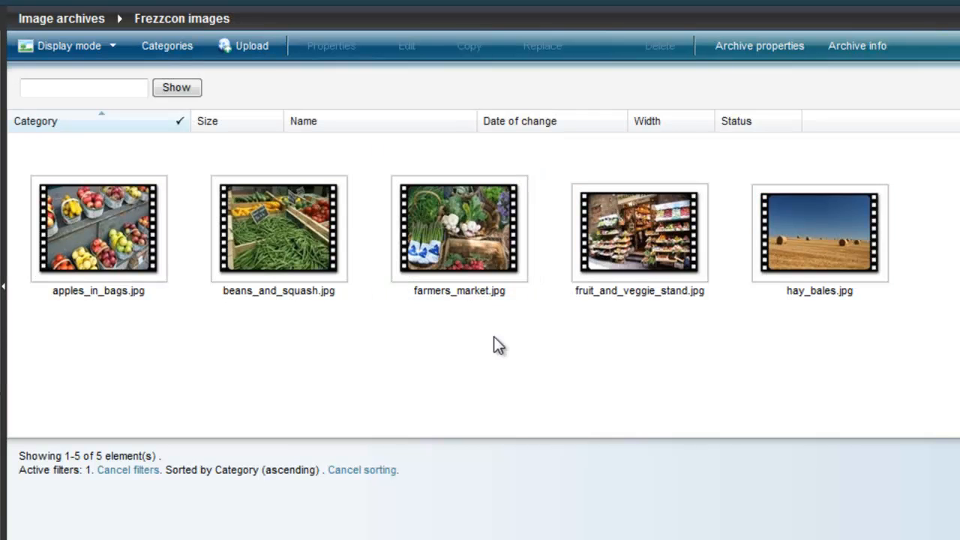